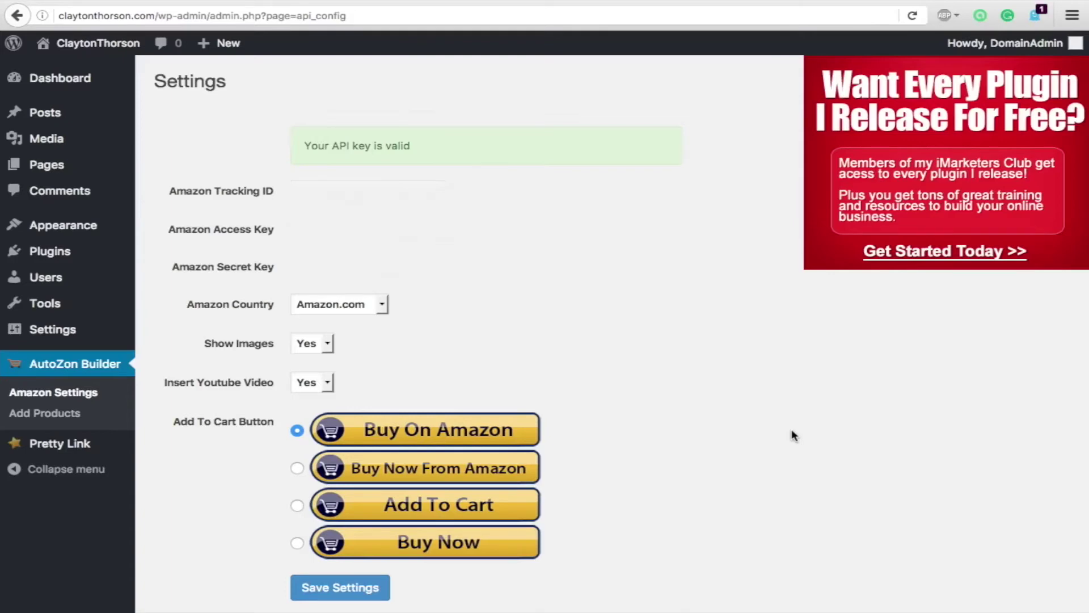
- Review the available choices for Show Images and Insert Youtube Video in the Amazon settings, picking Yes for both
scroll(792, 435, down, 5)
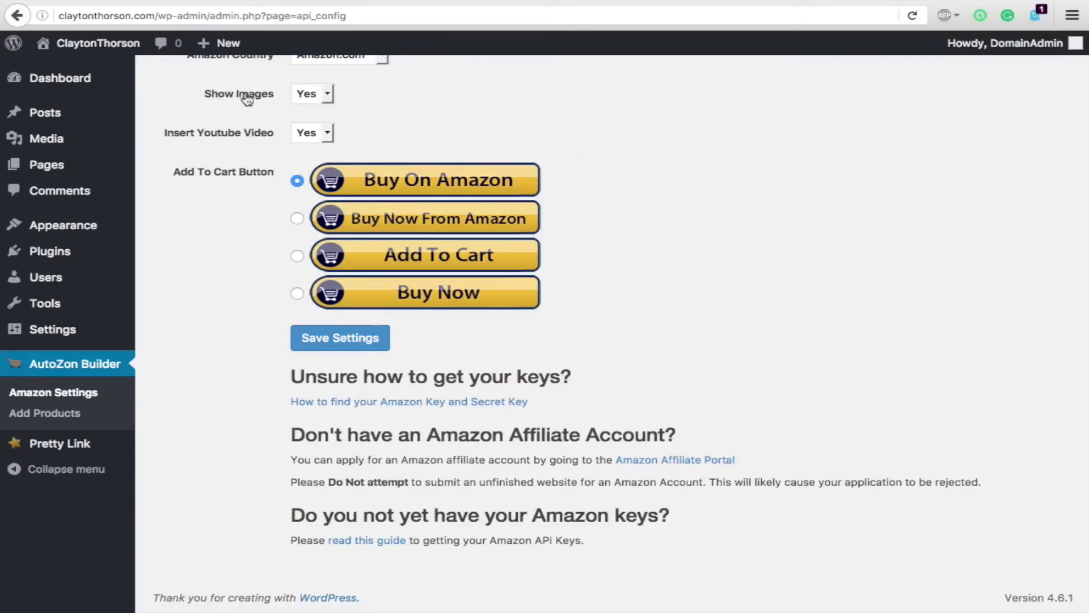
click(319, 93)
click(308, 129)
click(385, 105)
click(325, 133)
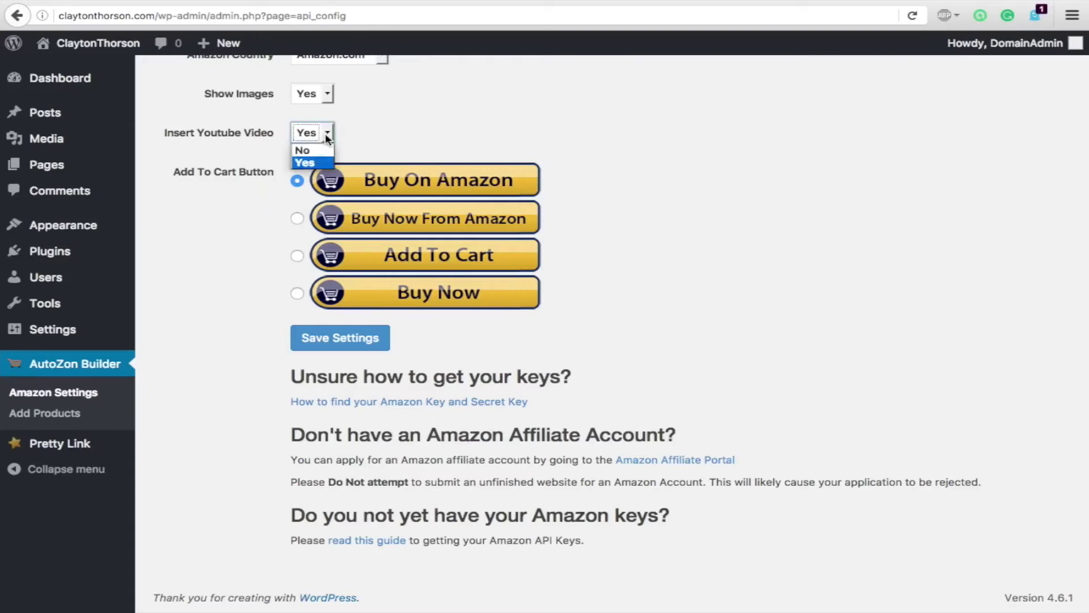
click(304, 164)
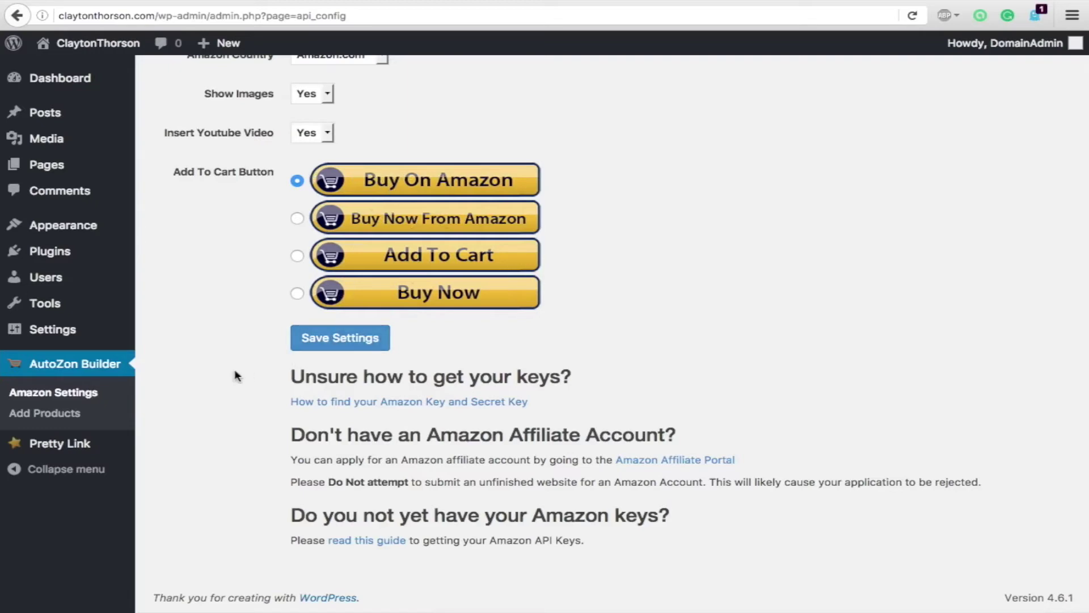
- Process the keyword "iphone 6" on the plugin's product import page to list matching Amazon products
click(54, 417)
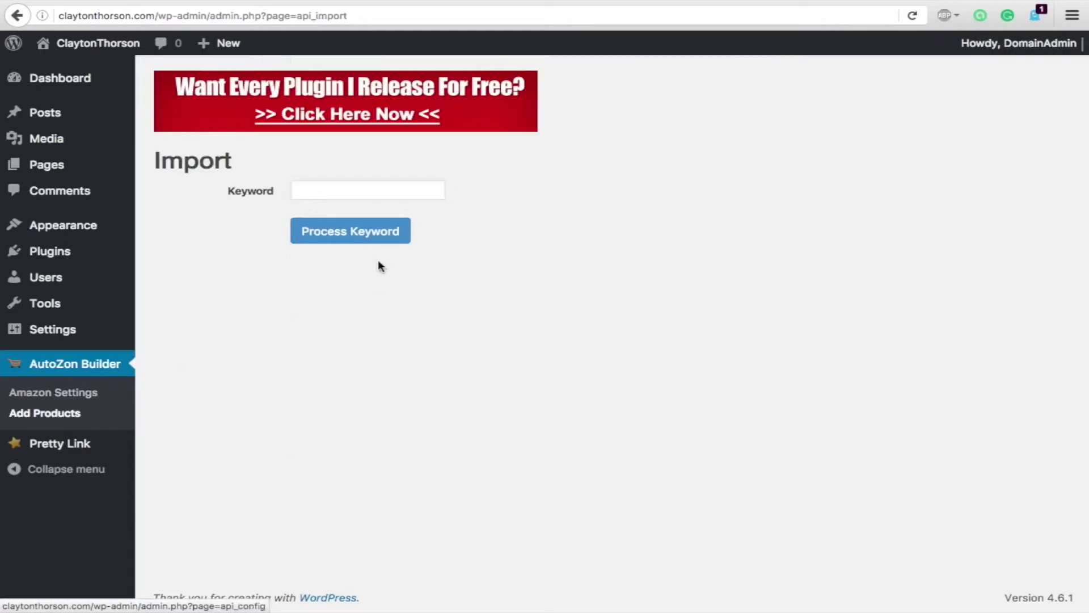
click(423, 194)
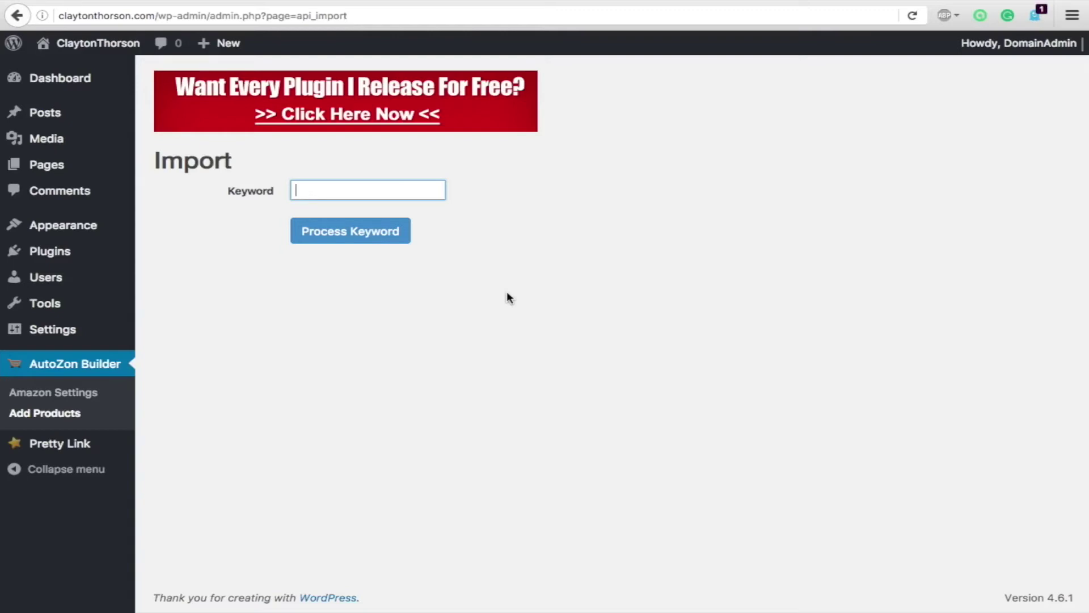
text(iphone 6)
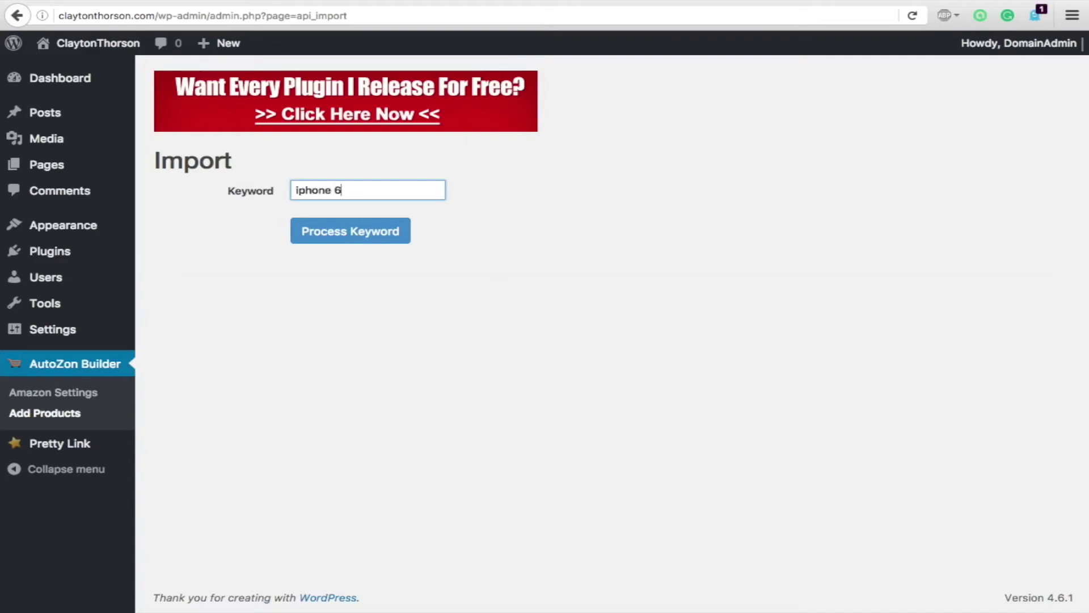
click(358, 232)
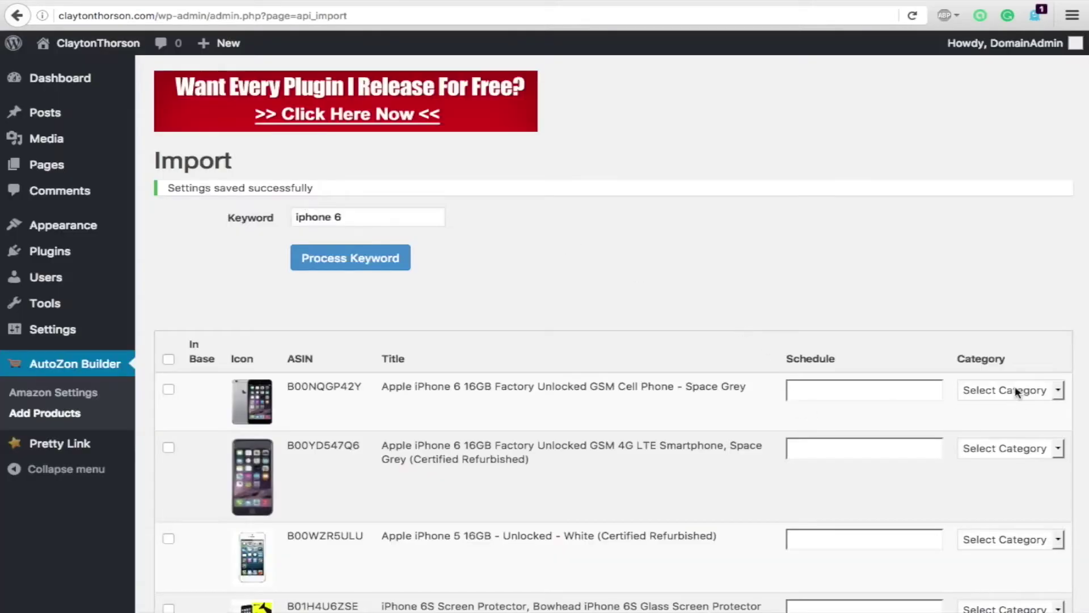
scroll(996, 278, down, 3)
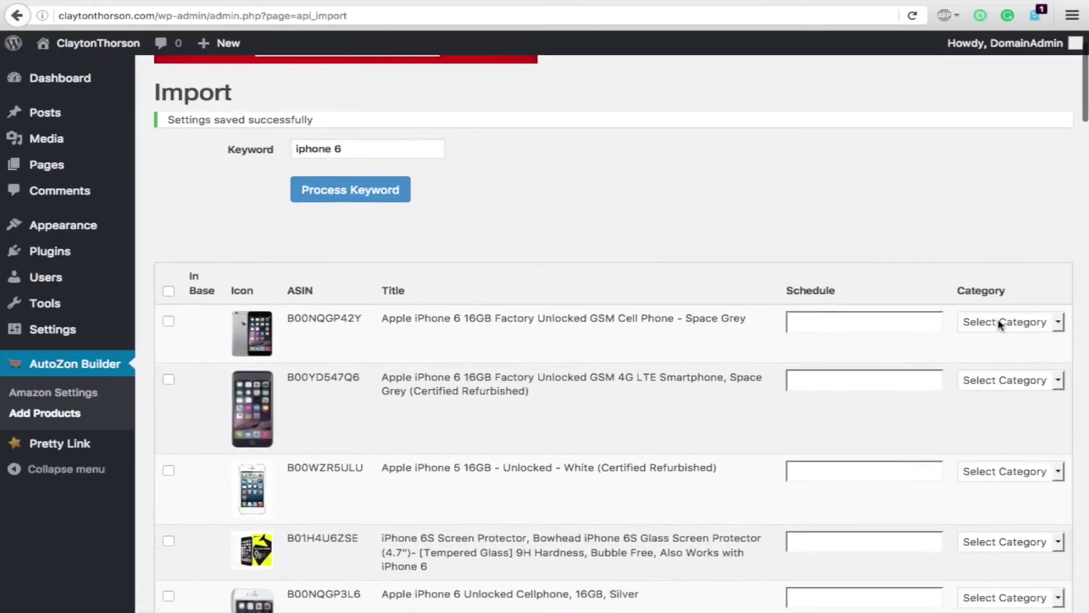
scroll(998, 326, up, 2)
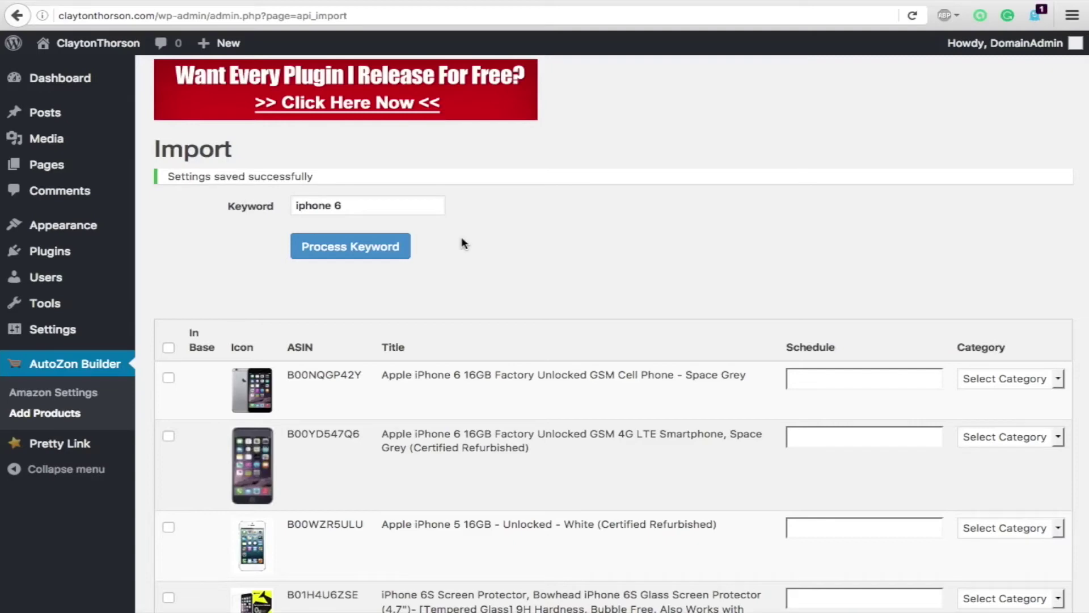
- Check the category choices offered for the first product, the Apple iPhone 6 16GB in Space Grey
click(349, 206)
triple_click(375, 213)
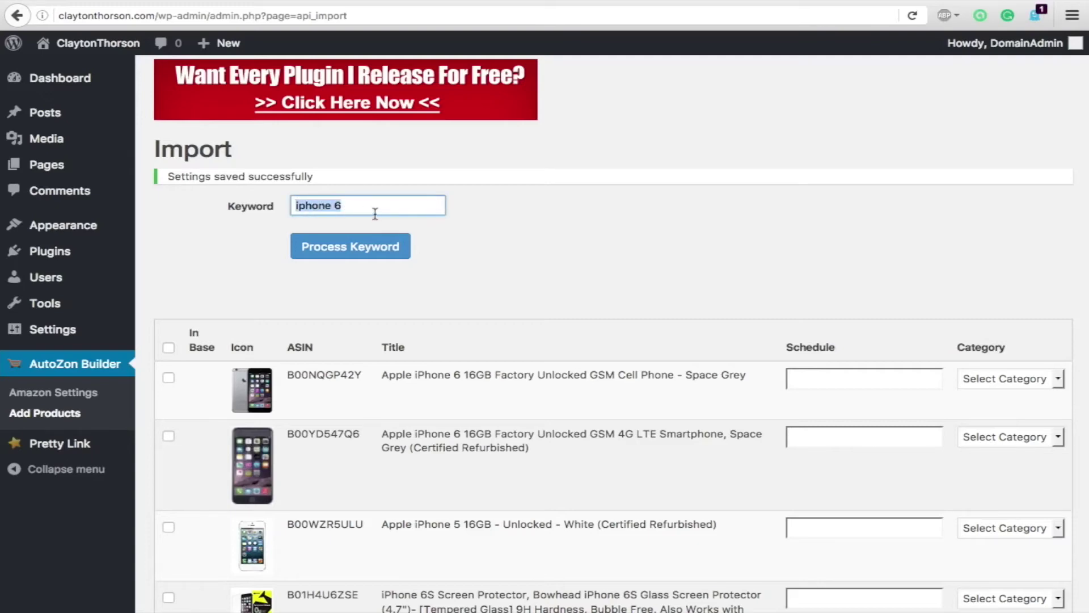
click(1025, 387)
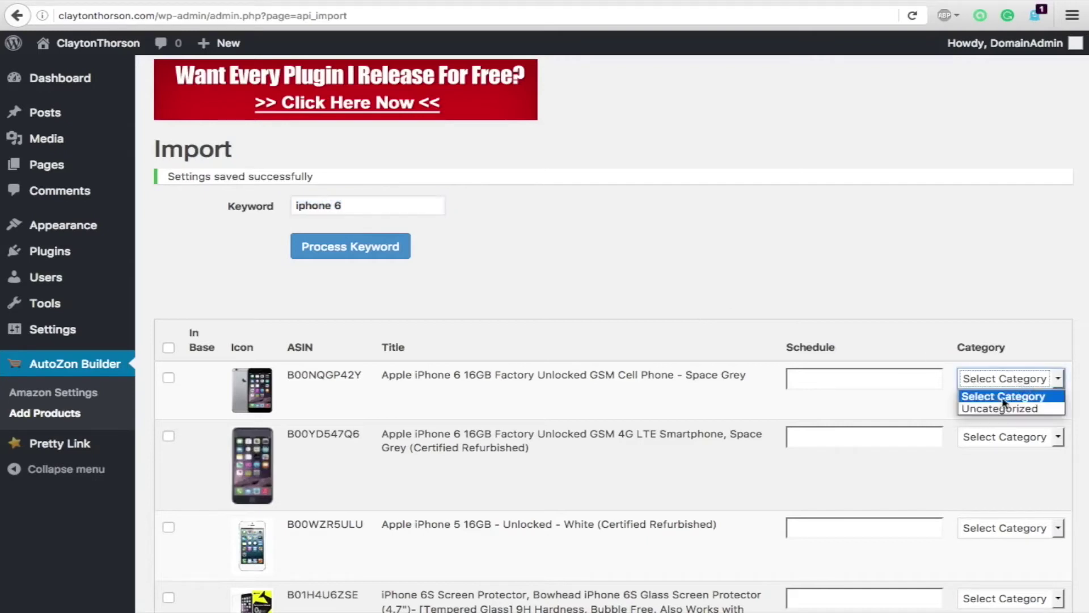
click(1009, 275)
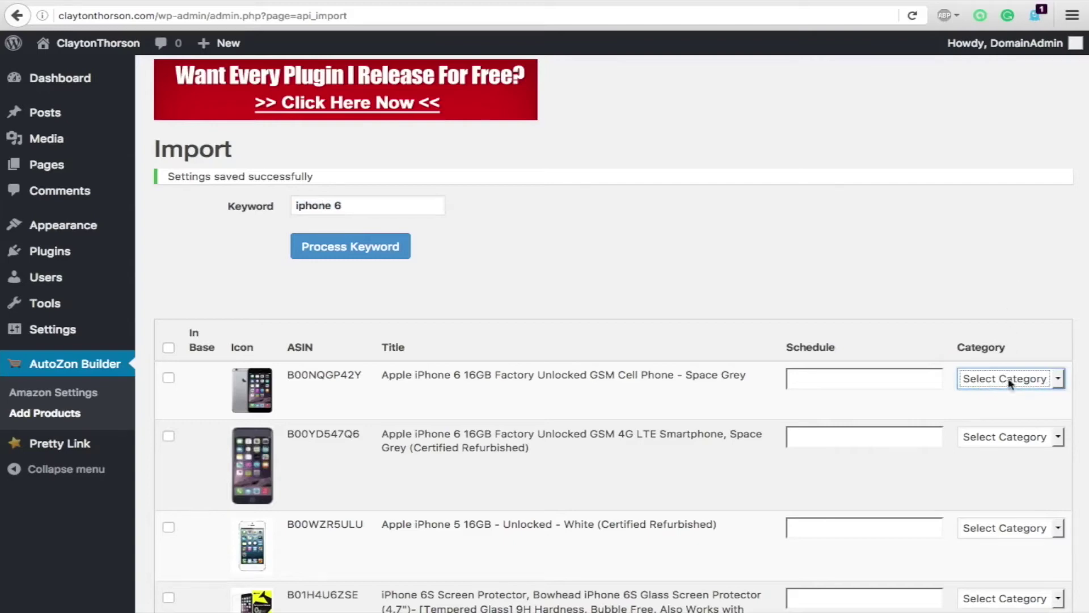
click(974, 388)
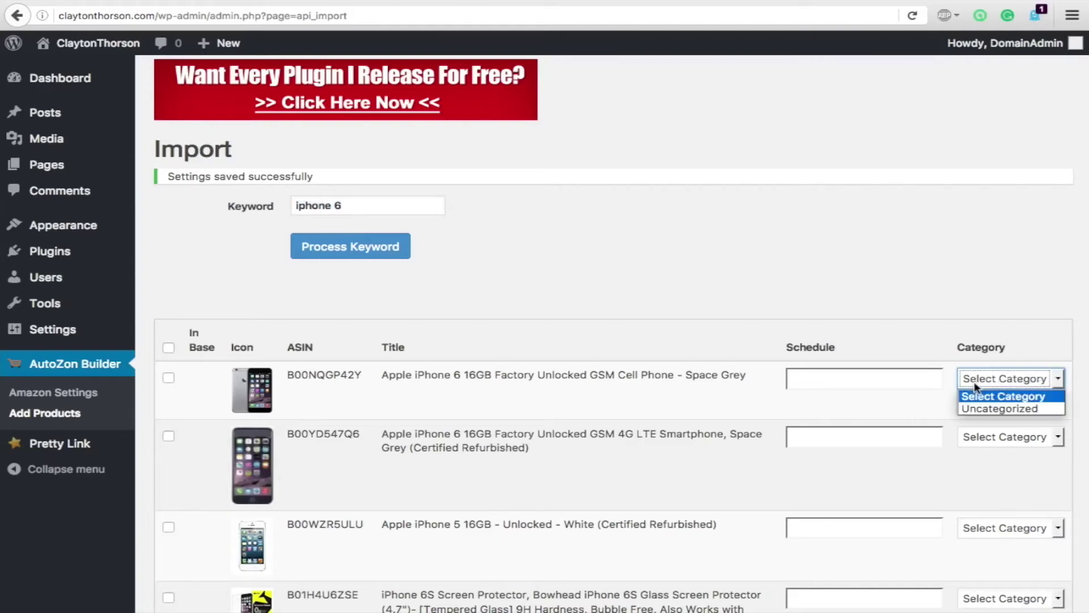
click(968, 338)
- Look through the list of Amazon products found for the iphone 6 keyword
scroll(337, 395, up, 1)
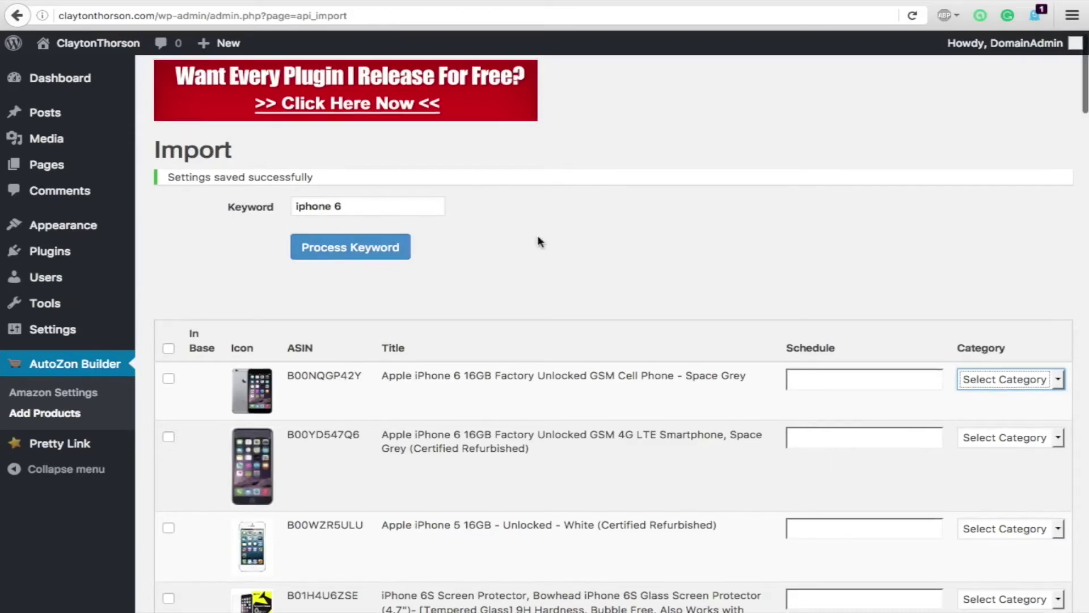
scroll(538, 238, down, 8)
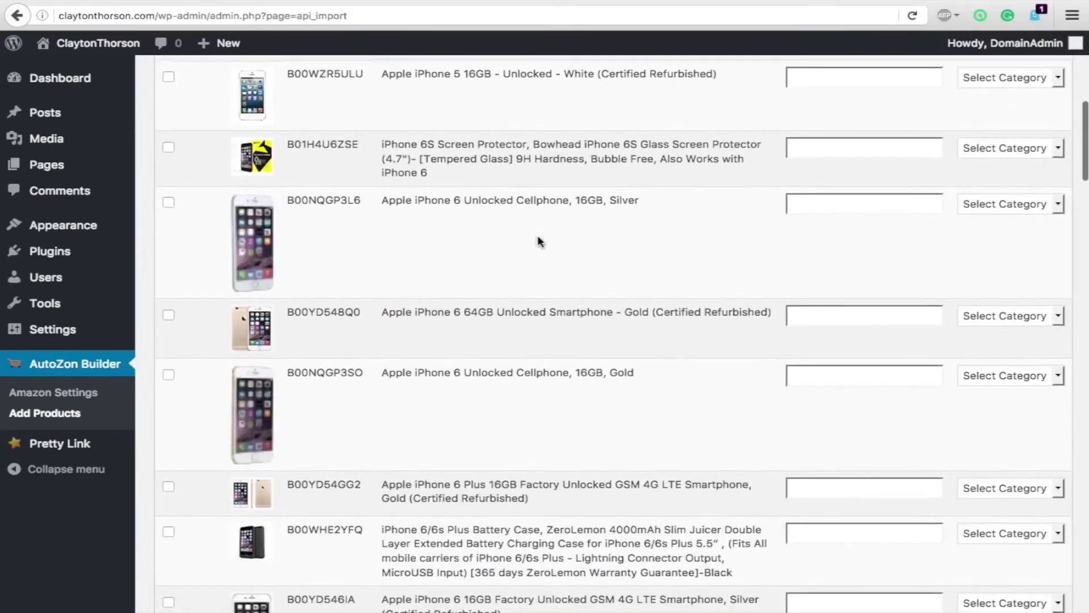
scroll(432, 238, down, 2)
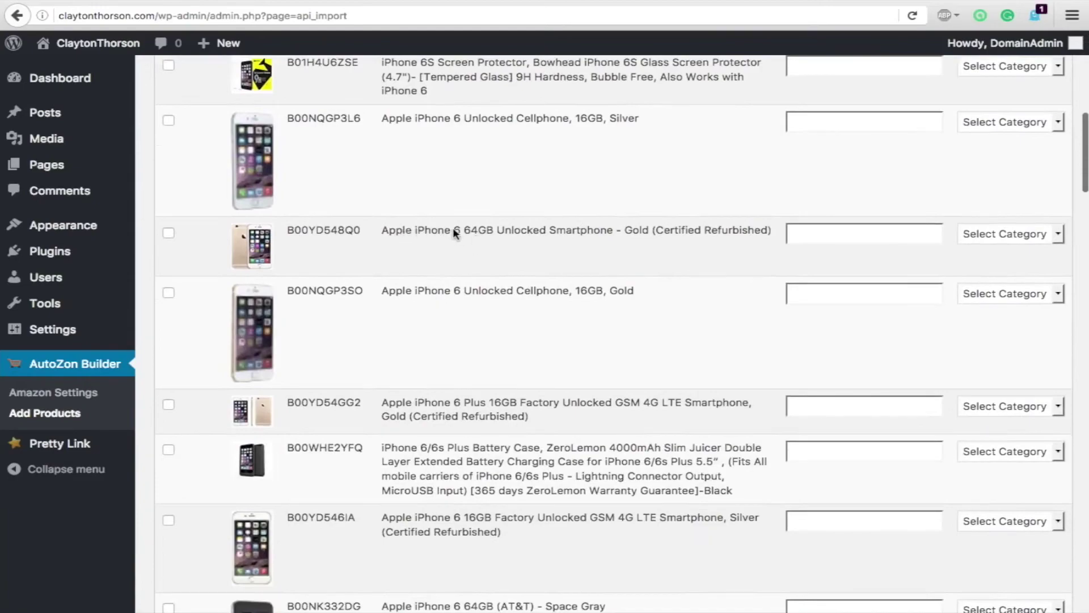
scroll(454, 232, down, 15)
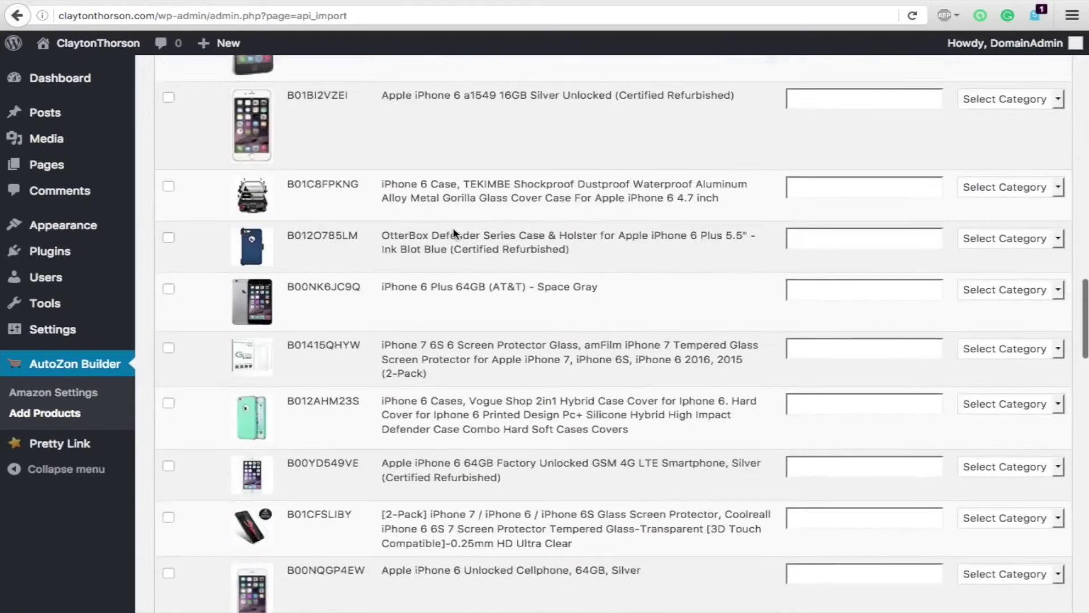
scroll(454, 232, down, 10)
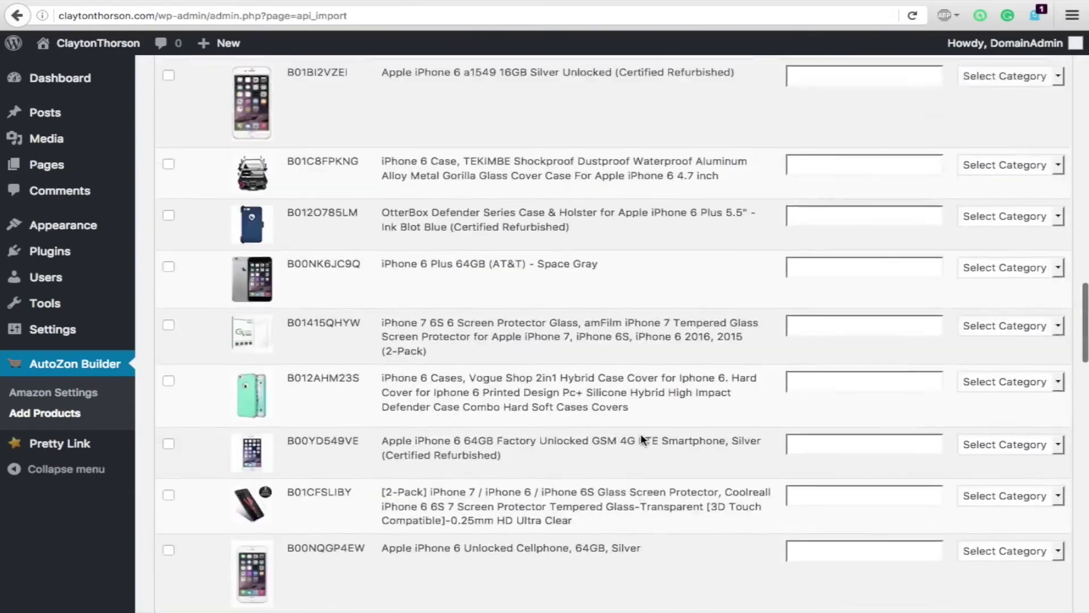
scroll(641, 433, up, 20)
scroll(214, 419, down, 4)
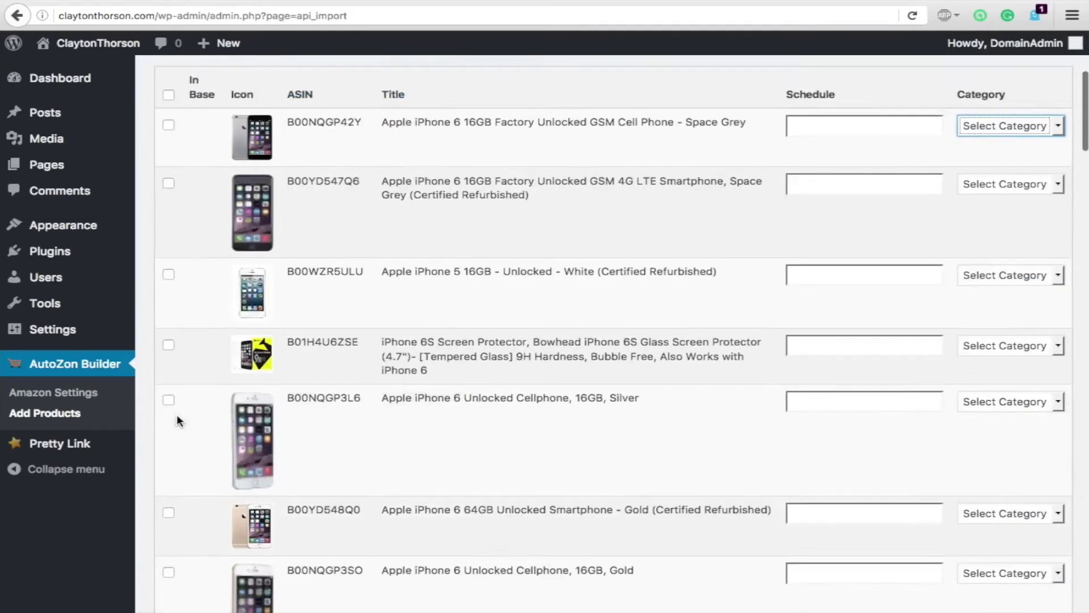
scroll(177, 417, down, 1)
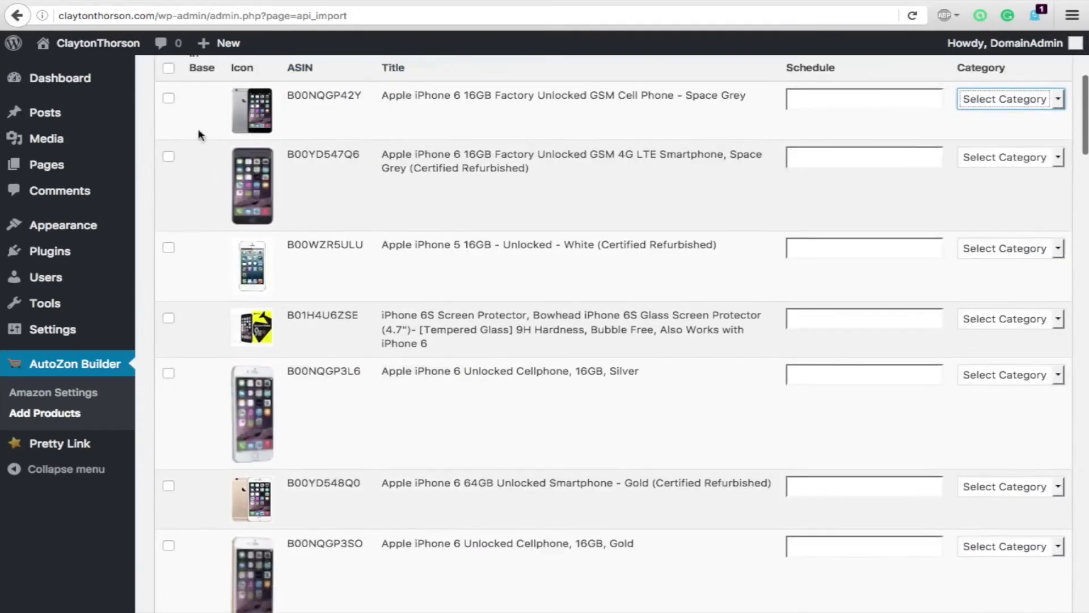
- Select all listed products except the first iPhone 6 16GB Space Grey and the iPhone 6S Screen Protector
click(168, 68)
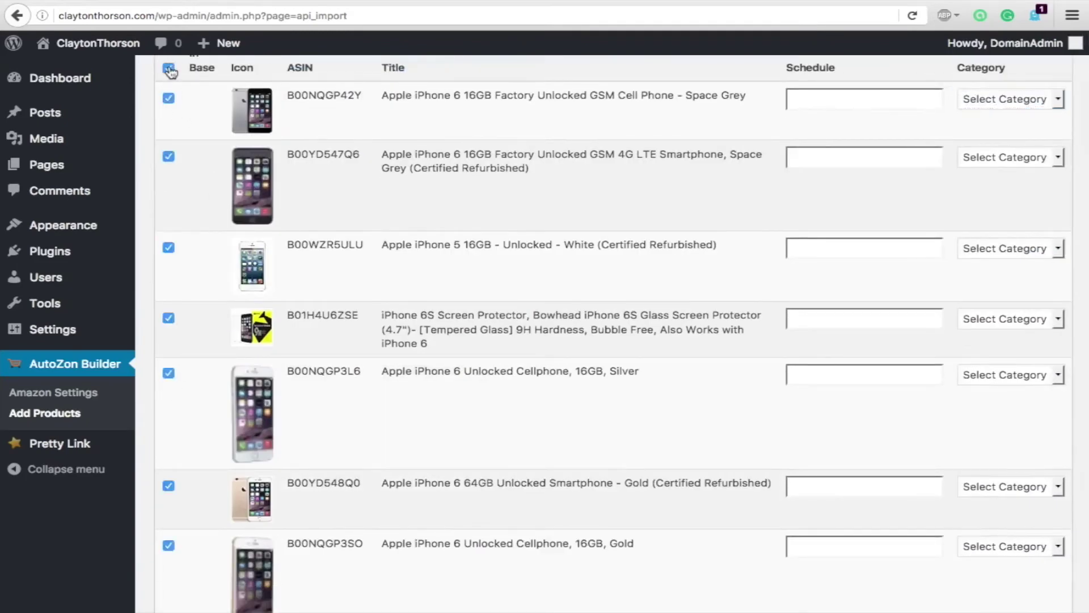
click(169, 98)
click(168, 319)
- Schedule the refurbished iPhone 6 16GB Space Grey for 2016/10/31 and the refurbished iPhone 5 16GB White for 2016/11/03
scroll(622, 261, up, 2)
scroll(623, 267, up, 3)
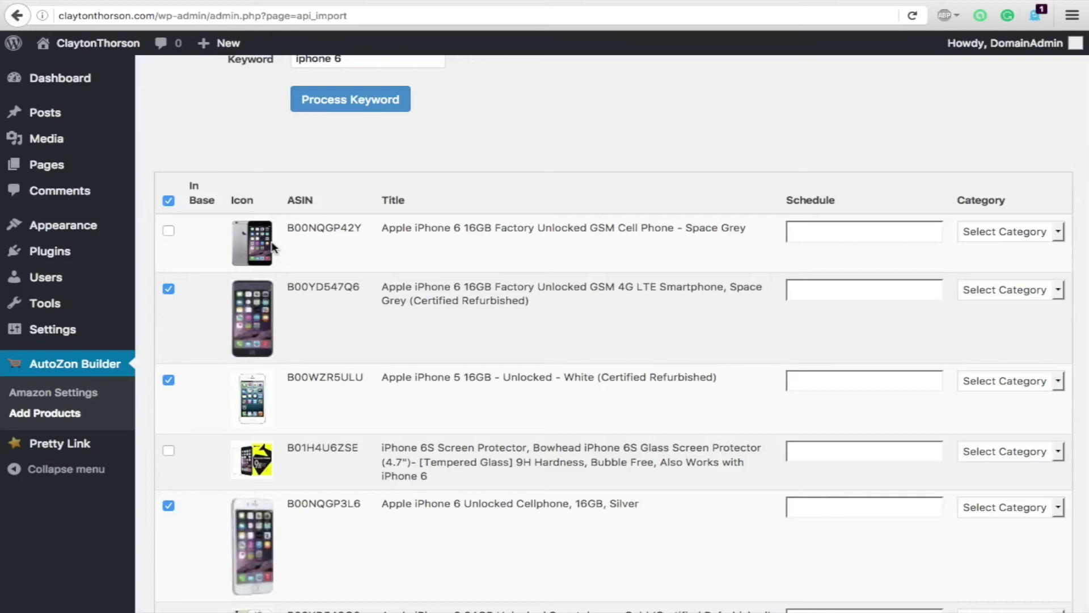
click(838, 292)
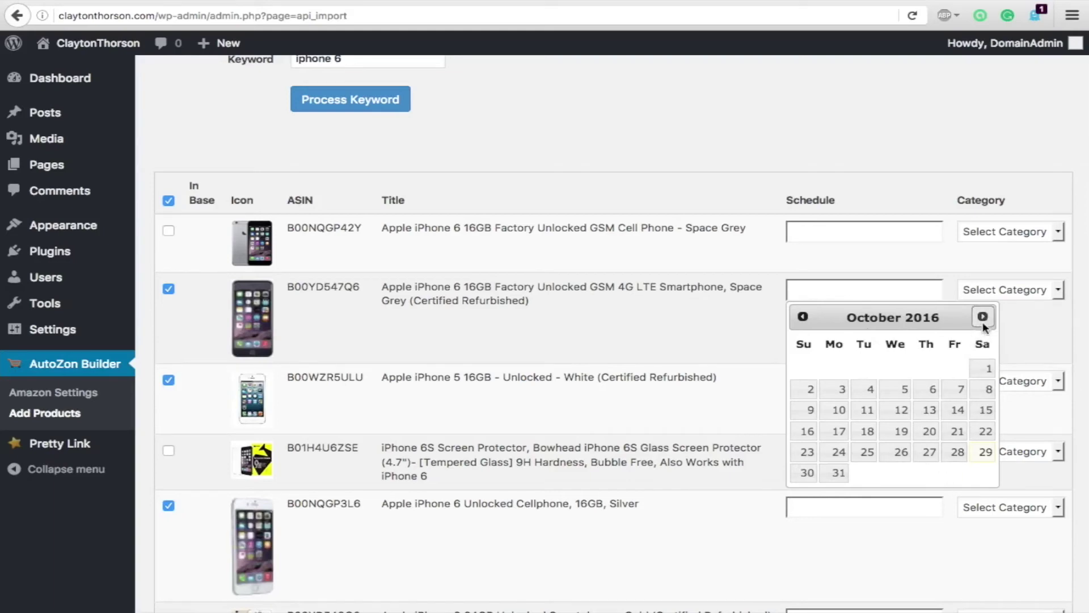
click(834, 476)
scroll(832, 479, down, 2)
click(812, 316)
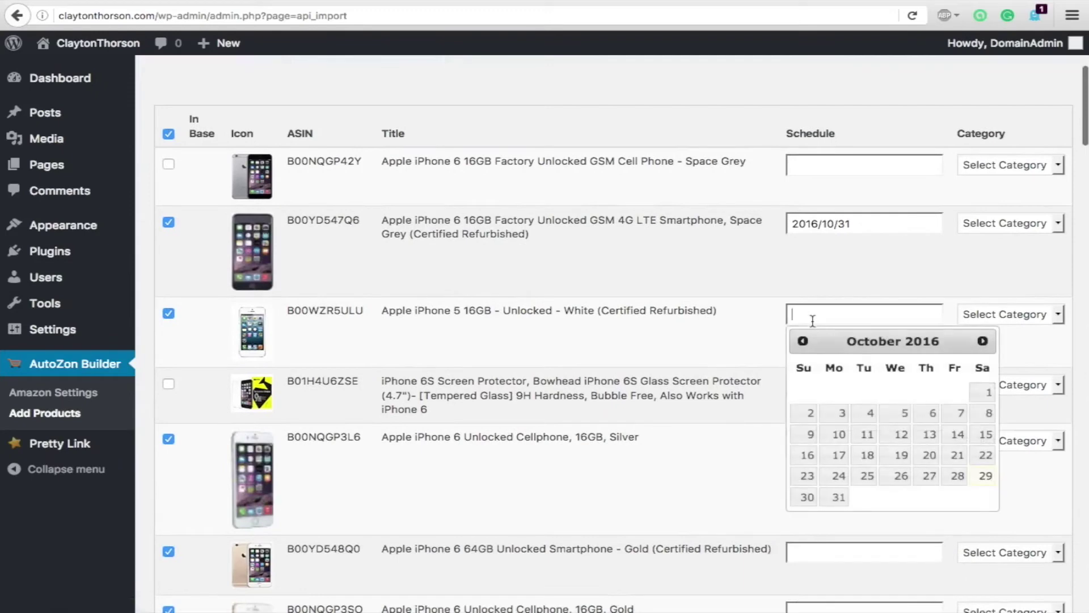
click(982, 341)
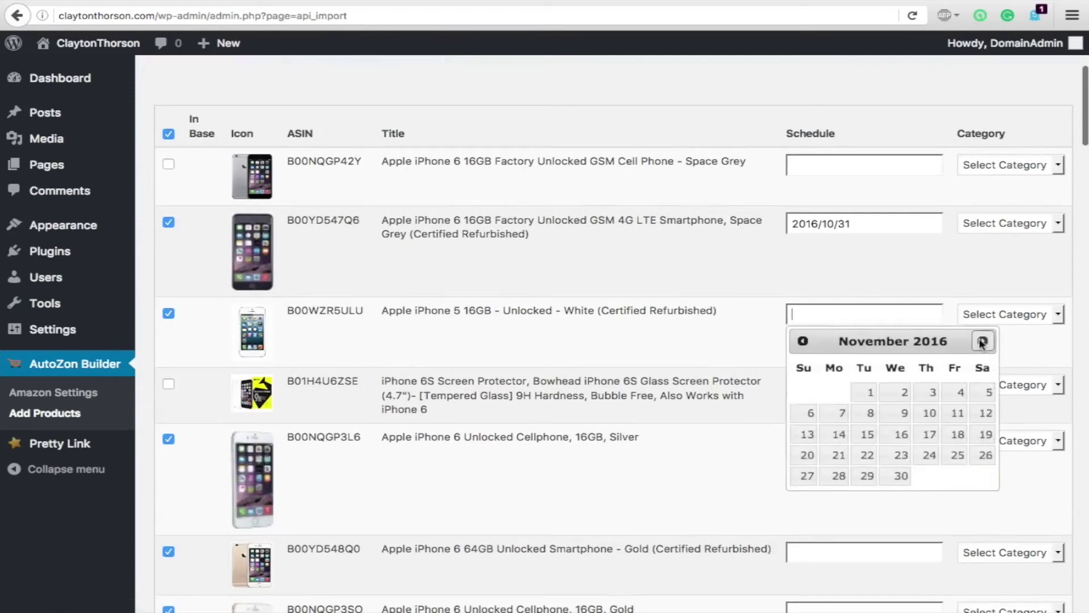
click(931, 393)
- Schedule the unlocked iPhone 6 16GB Silver for 2016/11/10 and the refurbished iPhone 6 64GB Gold for 2016/11/11
scroll(739, 376, down, 3)
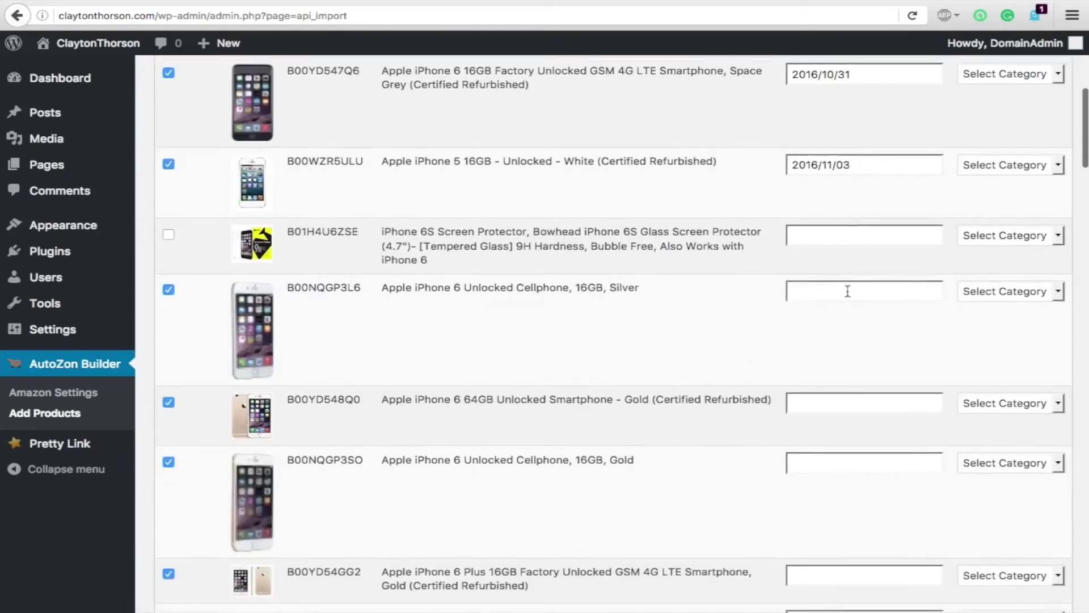
click(848, 291)
click(983, 317)
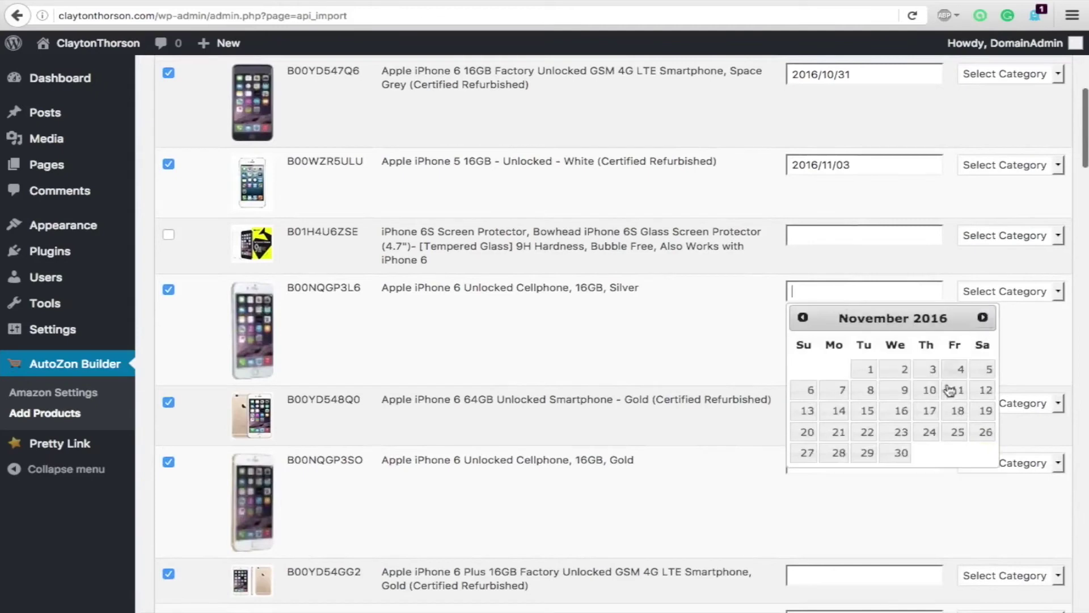
click(930, 391)
scroll(691, 333, down, 4)
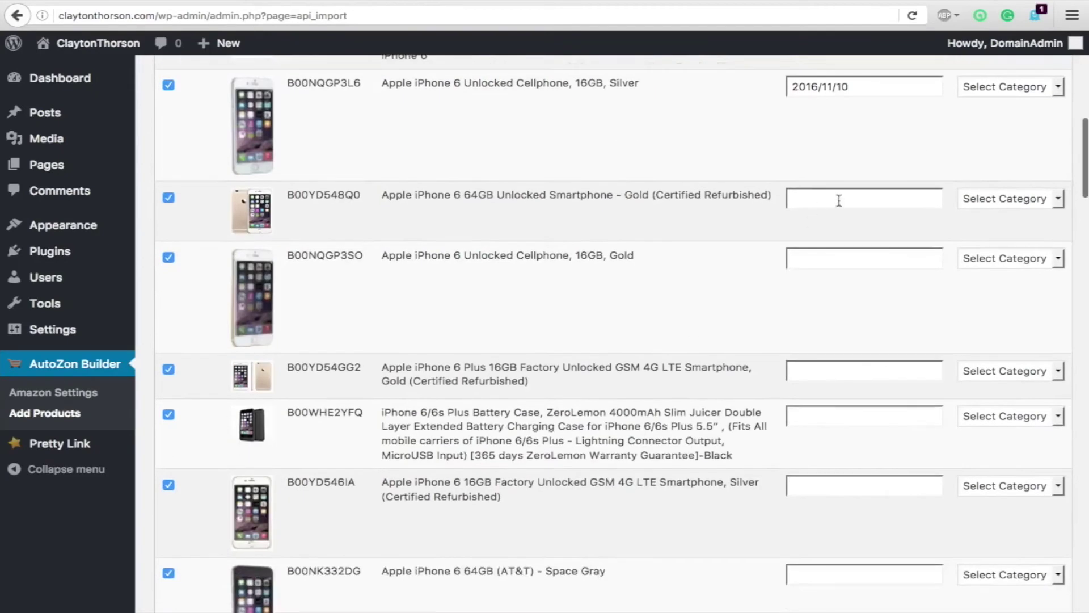
click(840, 200)
click(984, 227)
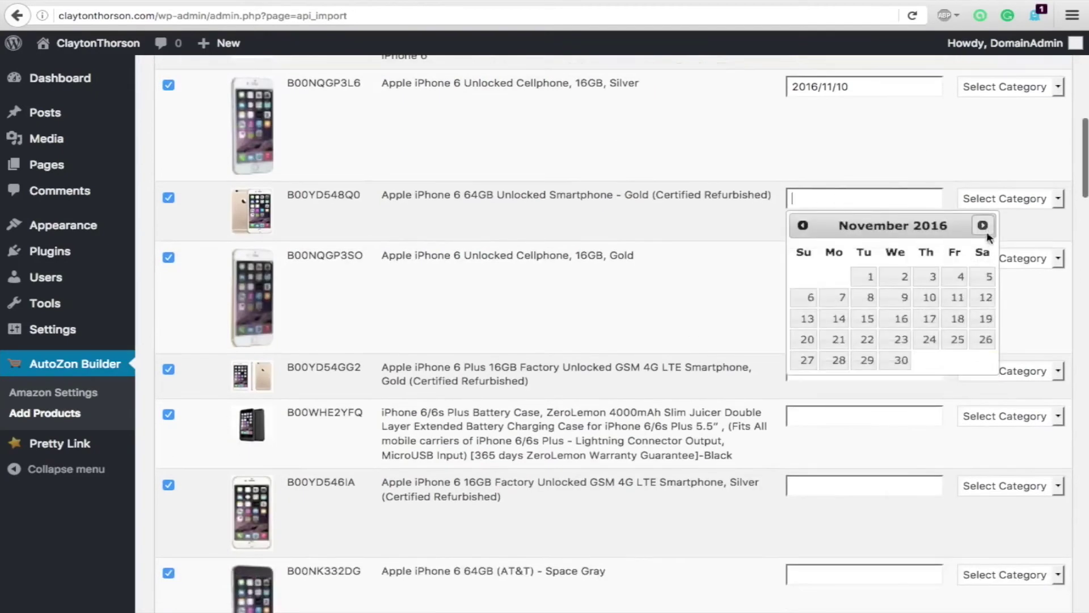
click(958, 296)
- Clear the selection of all products in the import list
scroll(663, 227, up, 8)
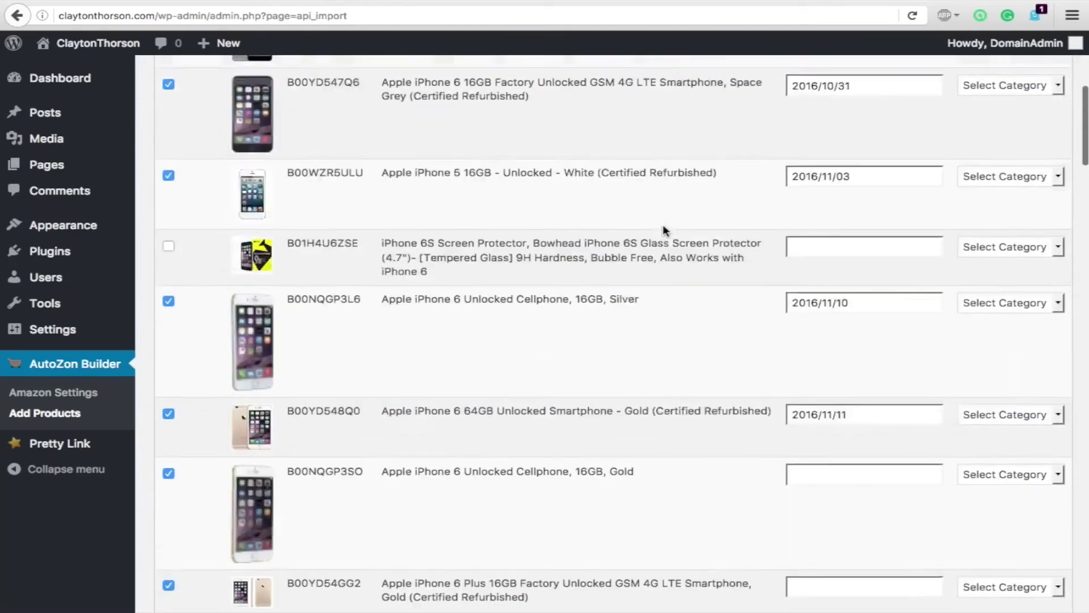
scroll(663, 227, up, 1)
click(169, 242)
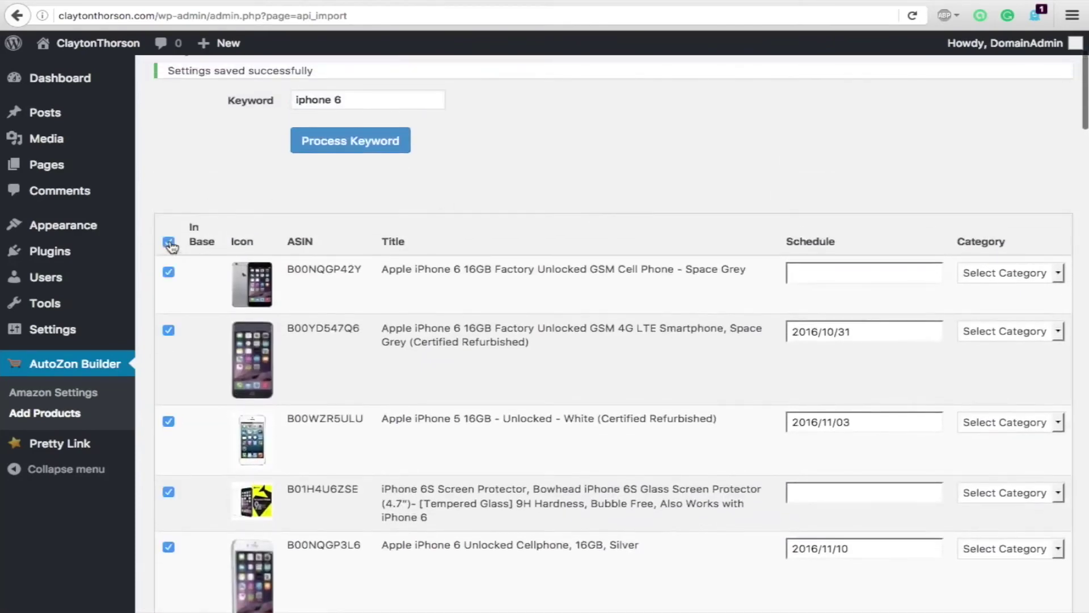
click(169, 243)
- Select both iPhone 6 16GB Space Grey phones, the iPhone 5 16GB White and the unlocked iPhone 6 16GB Silver for import
scroll(339, 309, down, 3)
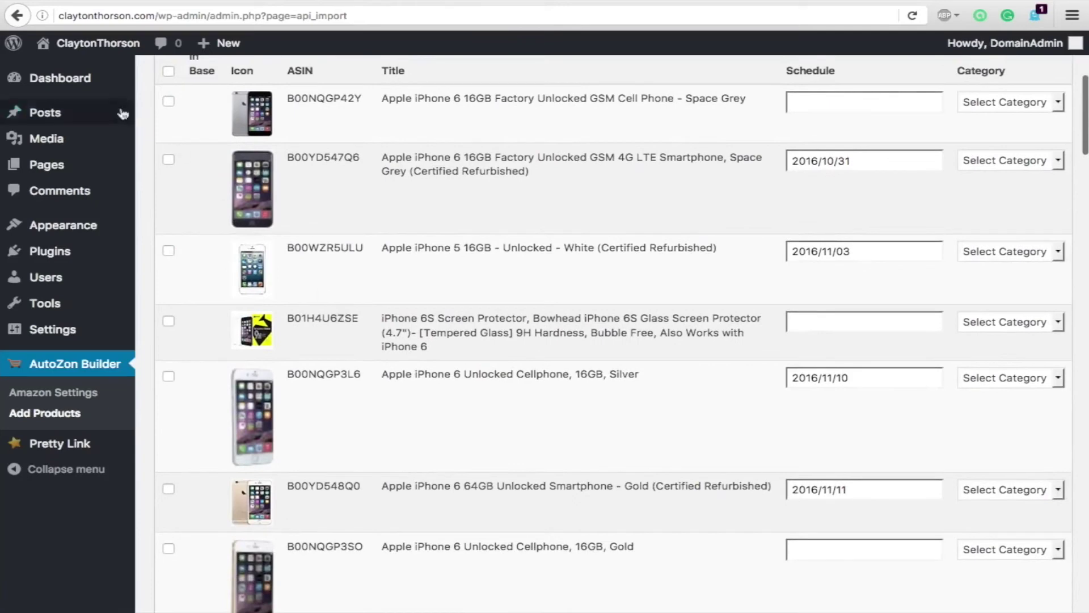
click(168, 102)
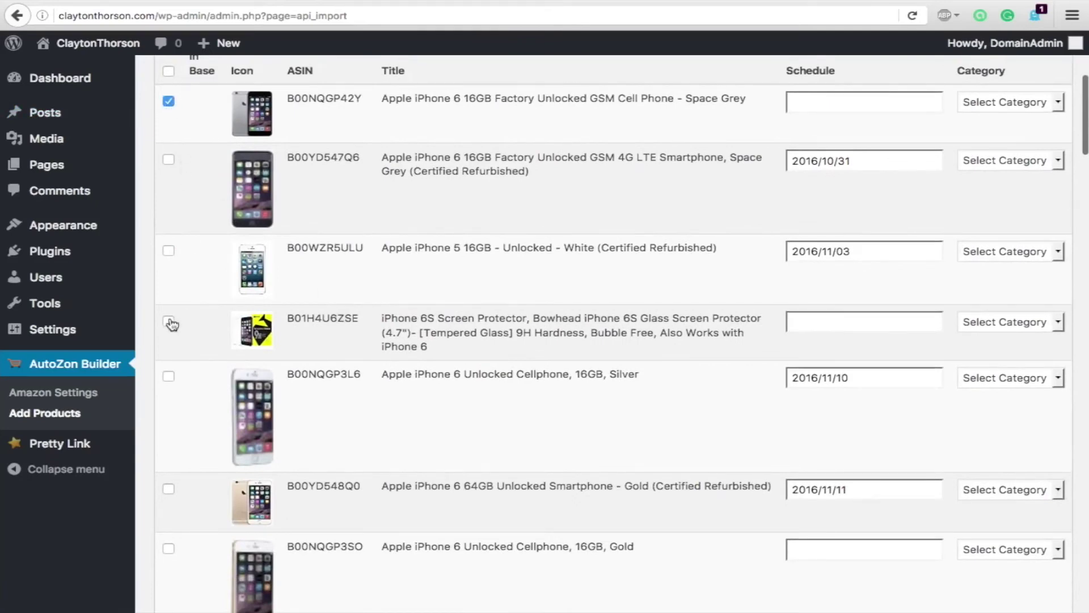
click(168, 160)
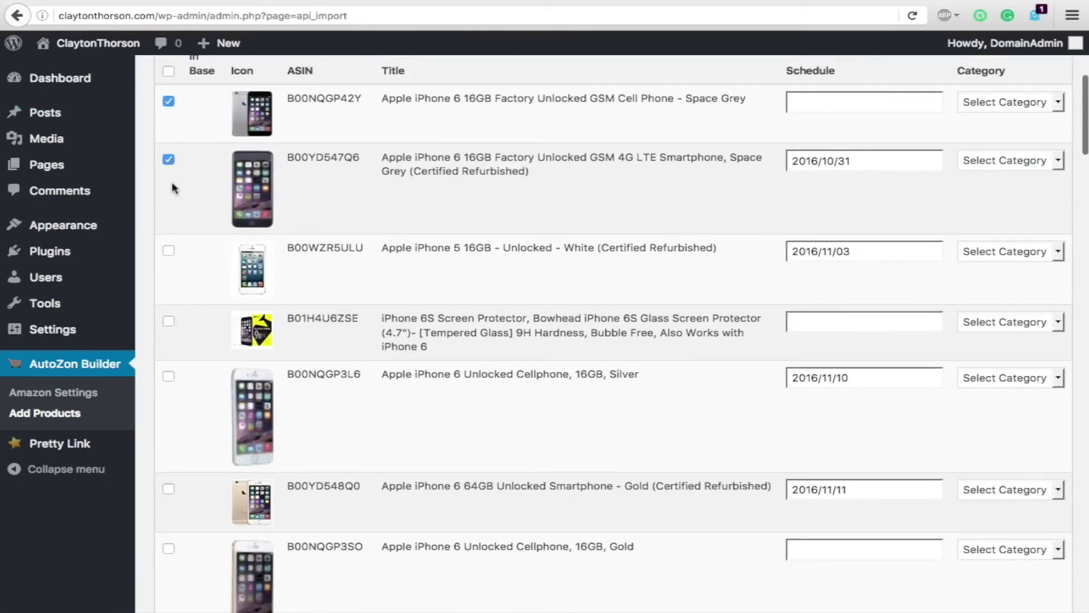
click(169, 250)
click(169, 376)
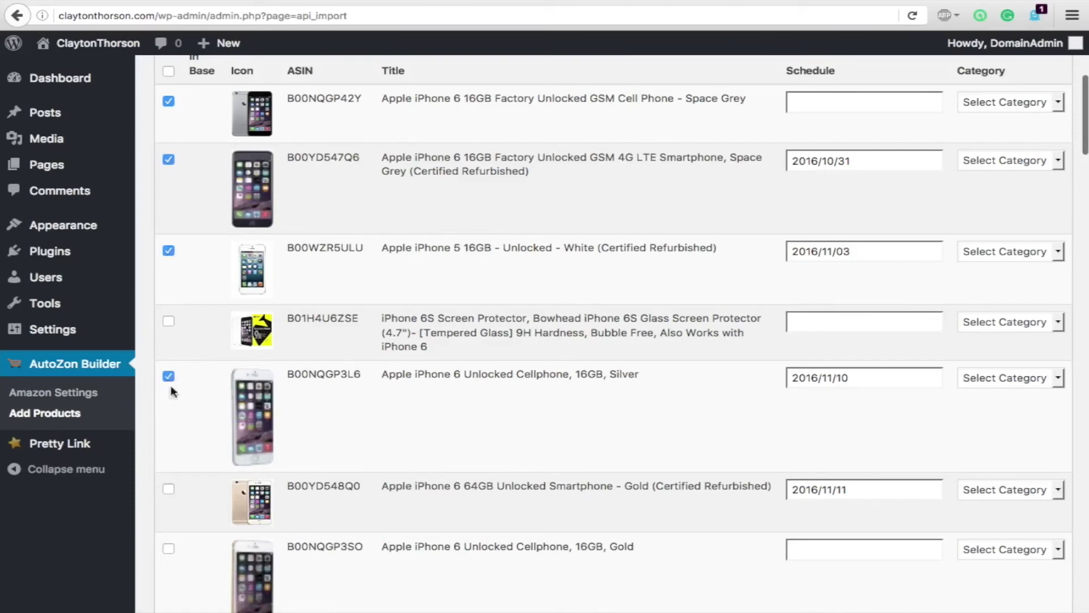
- Select the refurbished iPhone 6 64GB Gold, the unlocked iPhone 6 16GB Gold and the refurbished iPhone 6 Plus 16GB Gold for import
click(169, 489)
scroll(175, 340, down, 3)
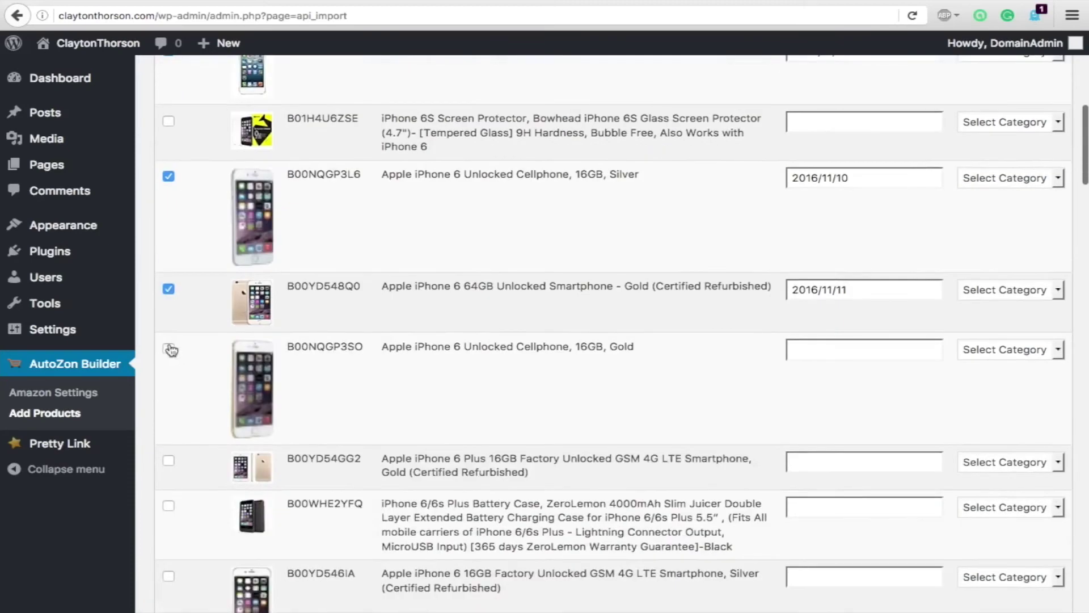
click(170, 348)
click(169, 461)
- Review the selected products and their schedule dates, and add them to the site as posts
scroll(445, 371, up, 5)
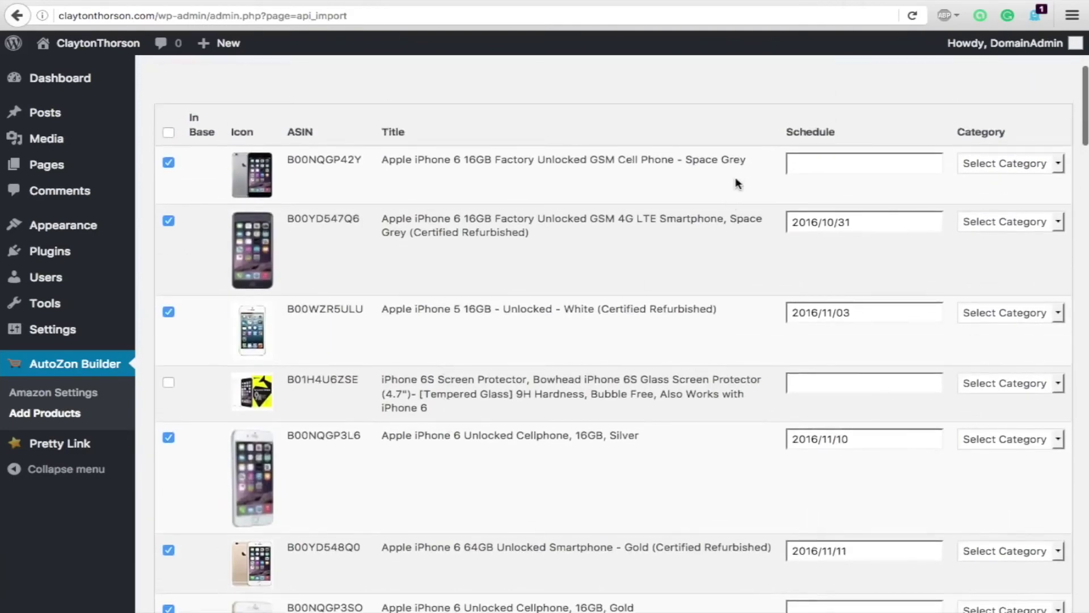
scroll(732, 183, down, 2)
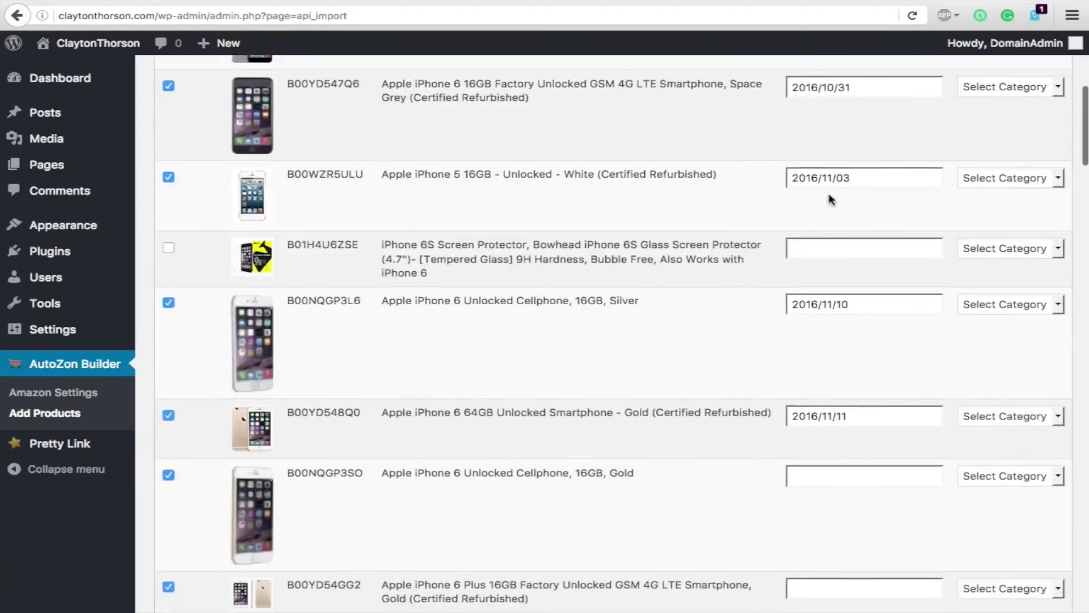
scroll(831, 199, down, 2)
scroll(567, 316, down, 3)
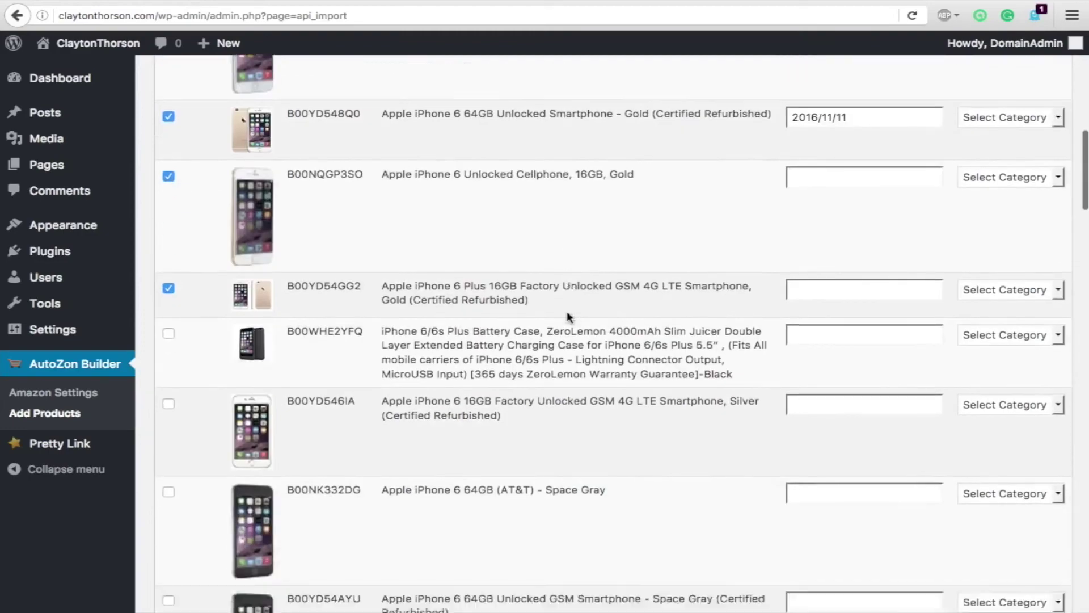
scroll(567, 316, down, 20)
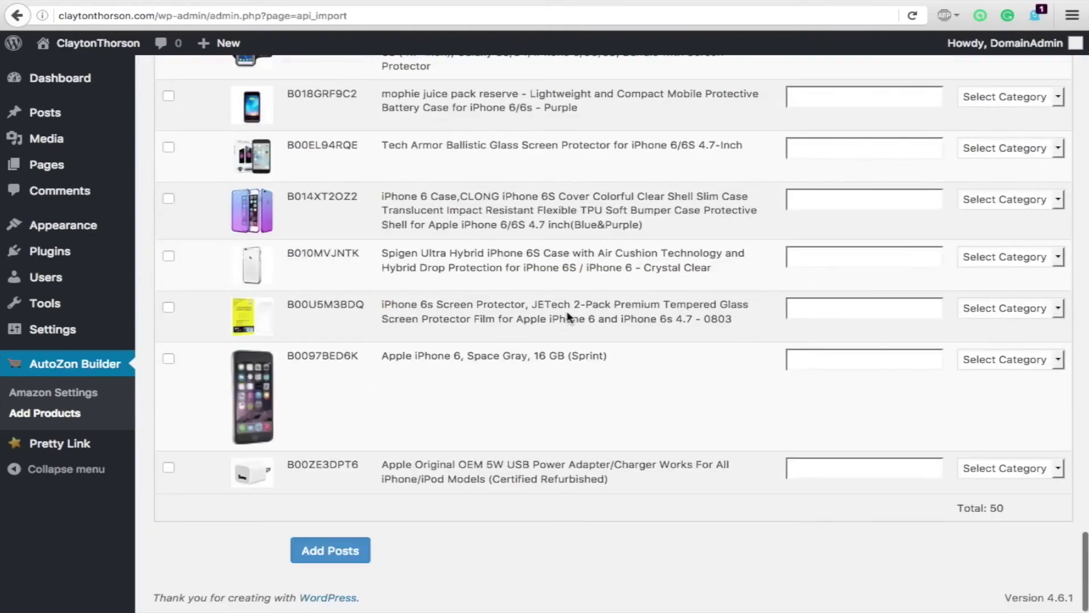
click(327, 550)
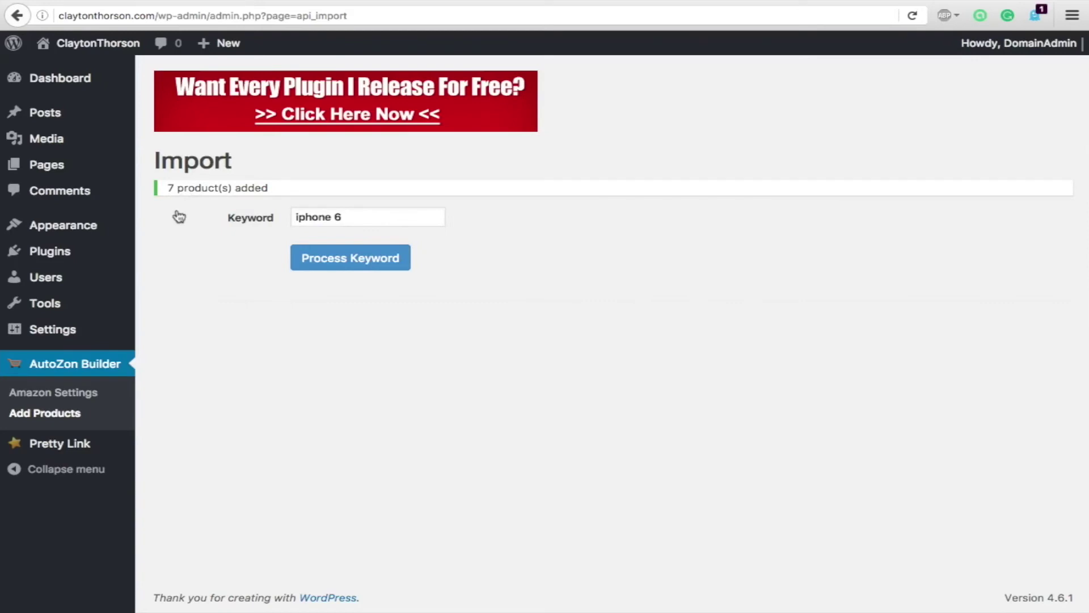
- Process the keyword "iphone 6" again and check the In Base column for the products already imported
click(347, 262)
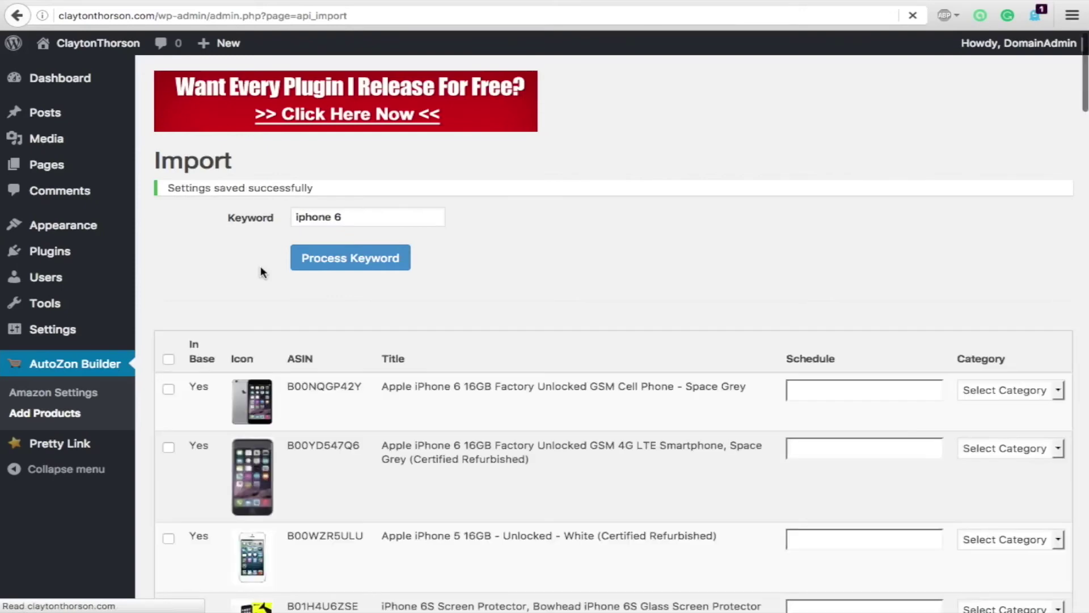
scroll(260, 267, down, 3)
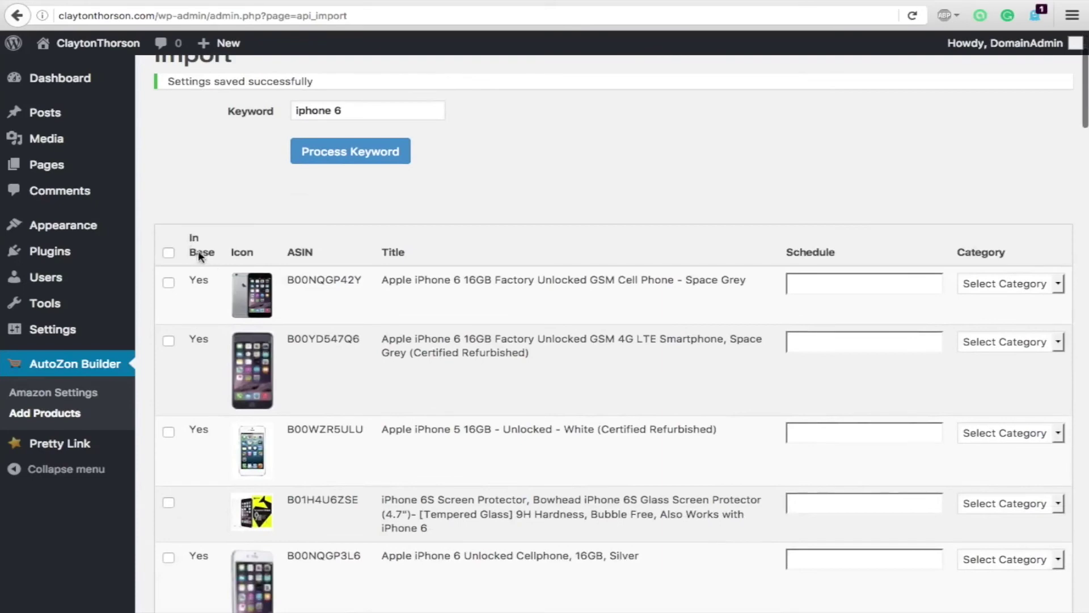
scroll(198, 250, down, 2)
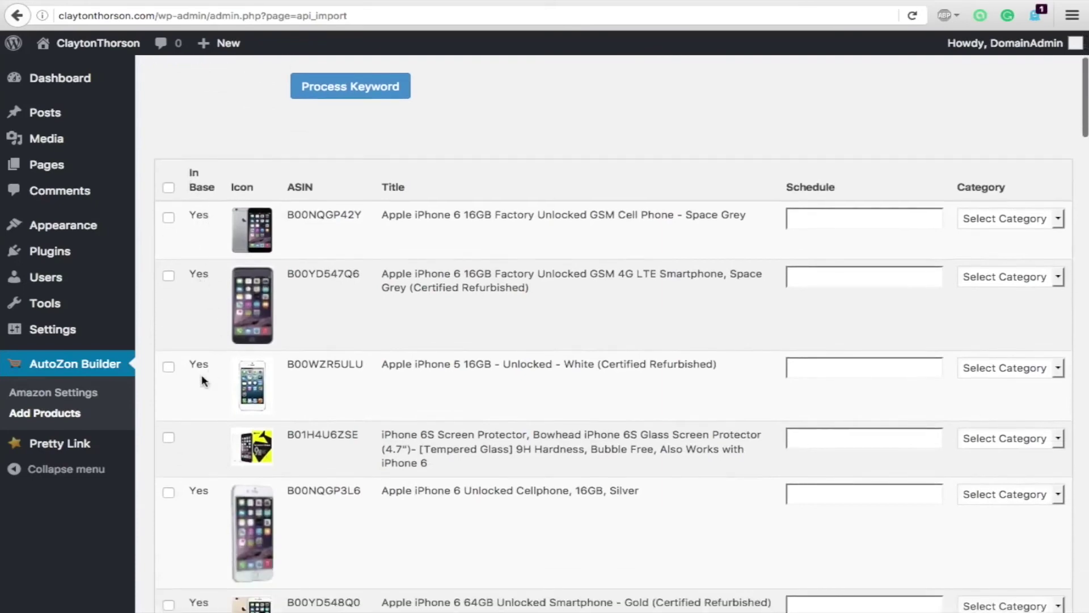
scroll(202, 367, down, 4)
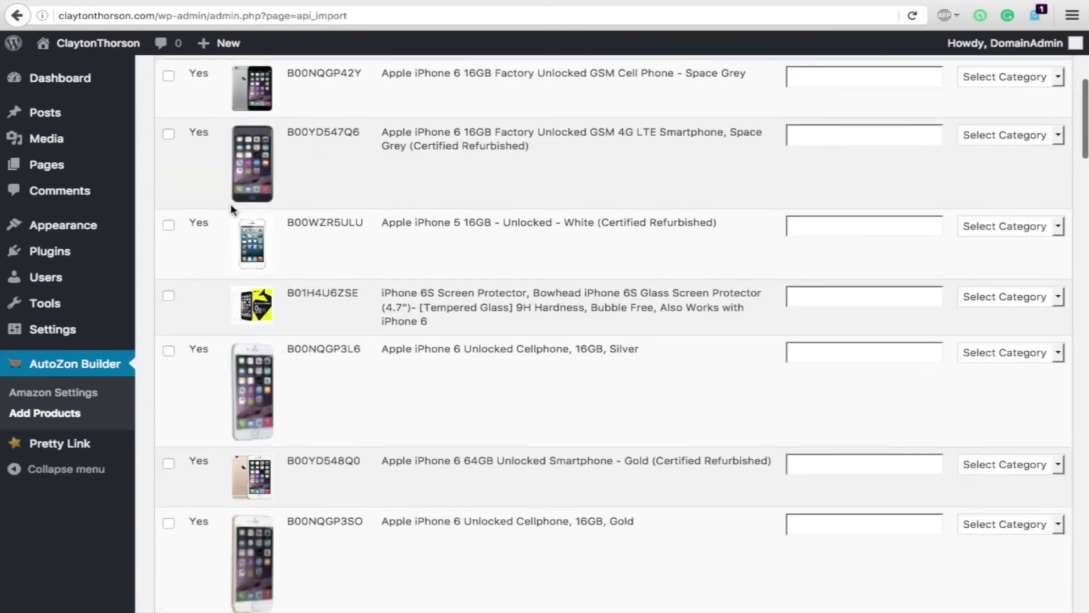
scroll(232, 208, up, 4)
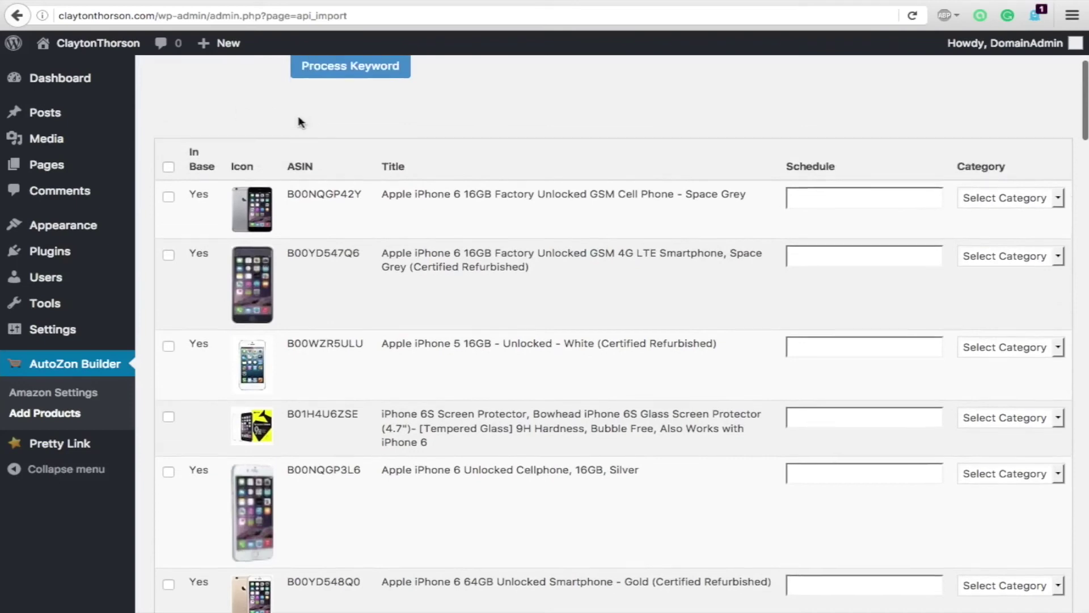
scroll(342, 92, up, 3)
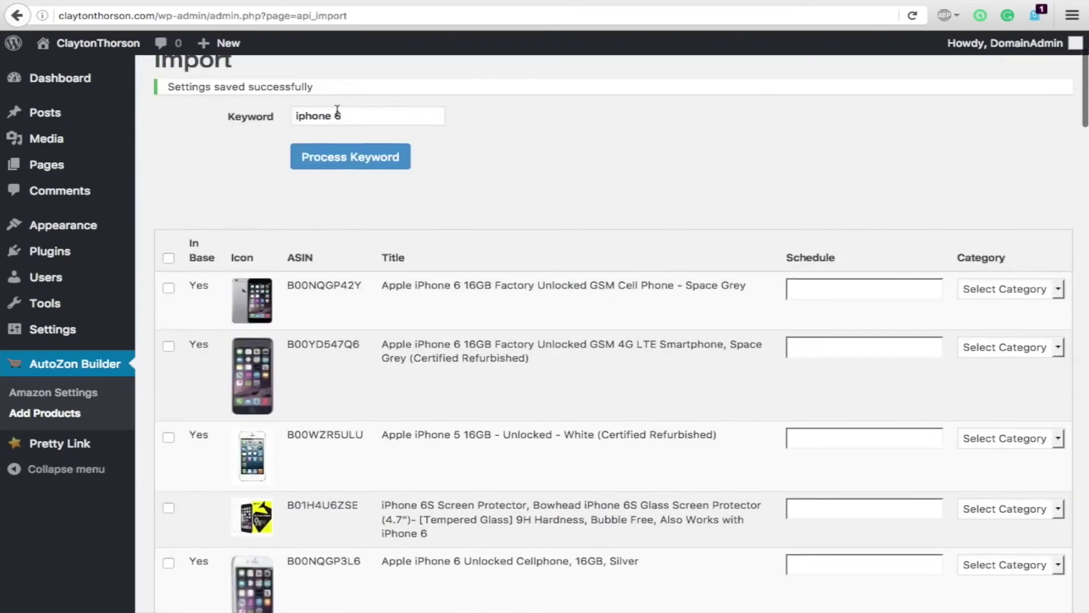
scroll(442, 208, down, 4)
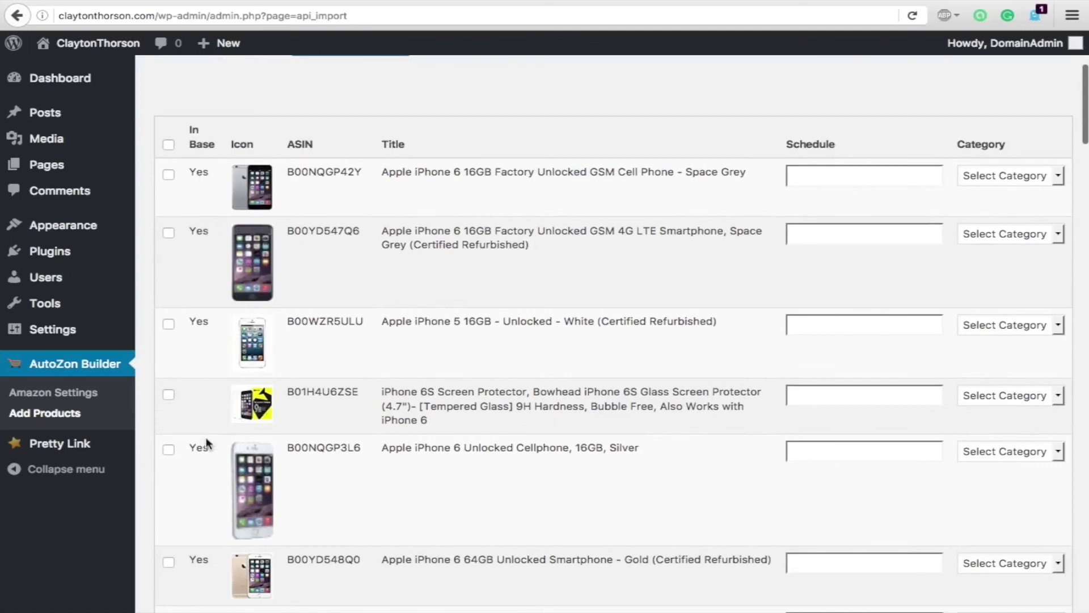
scroll(207, 431, down, 3)
scroll(210, 418, down, 3)
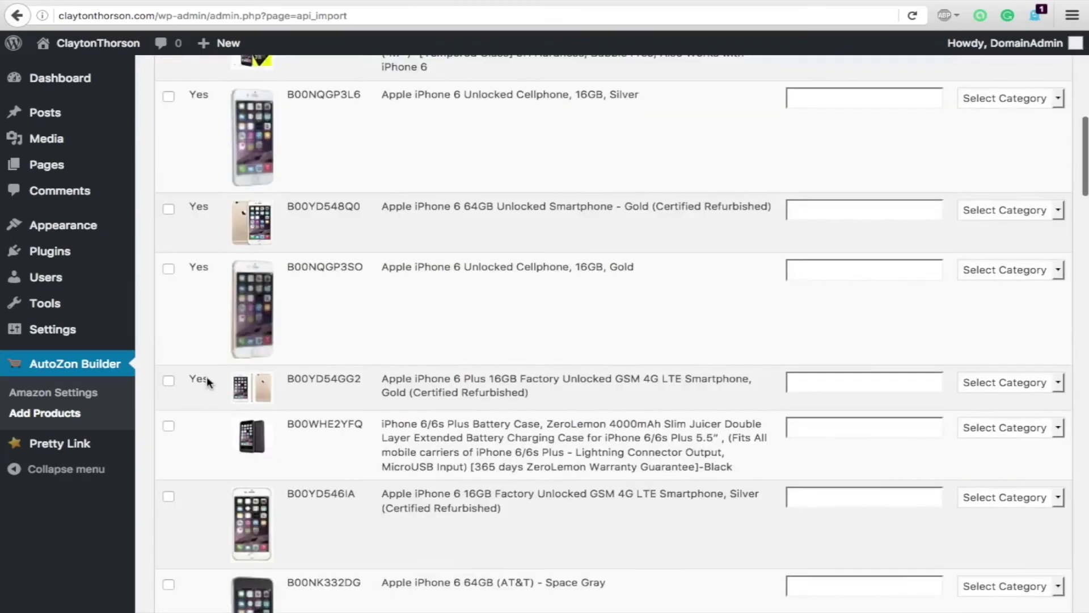
scroll(208, 381, up, 10)
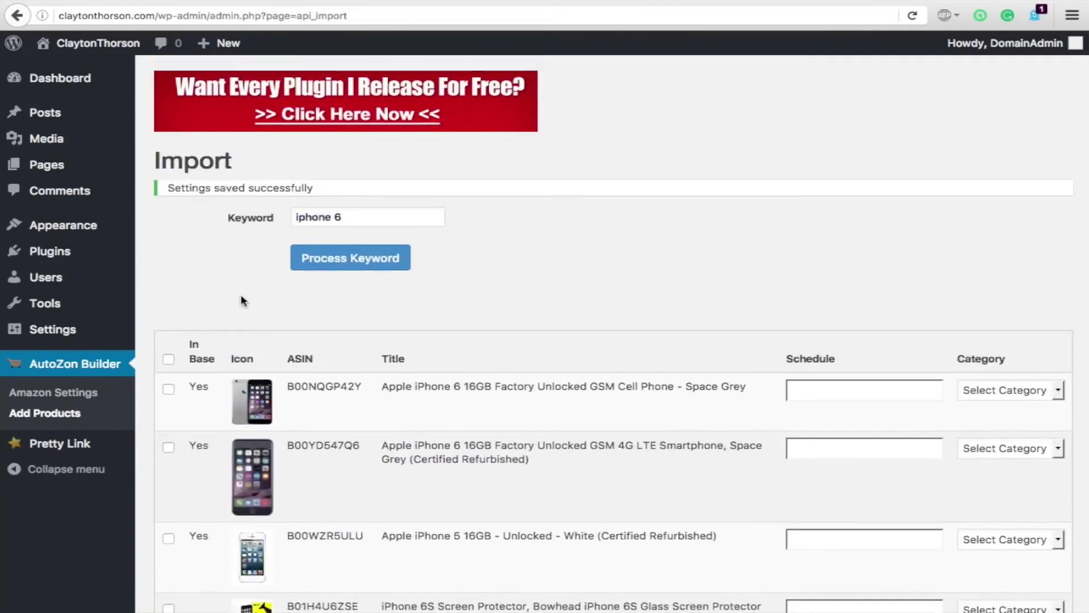
- Open the list of all posts and check the status and date of each imported iPhone post
mouse_move(53, 116)
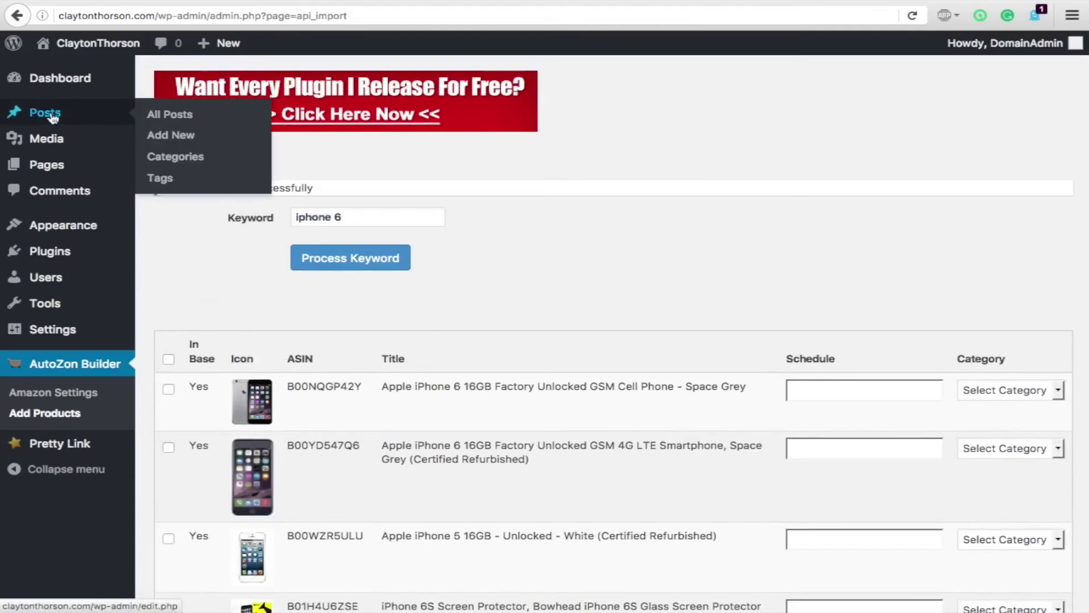
click(193, 119)
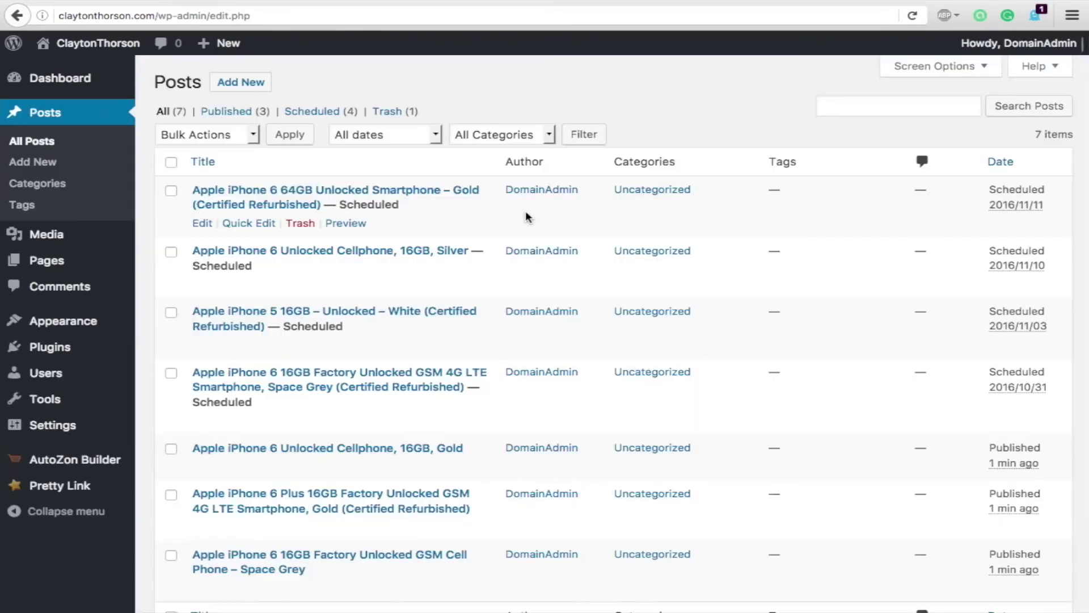
scroll(461, 225, down, 2)
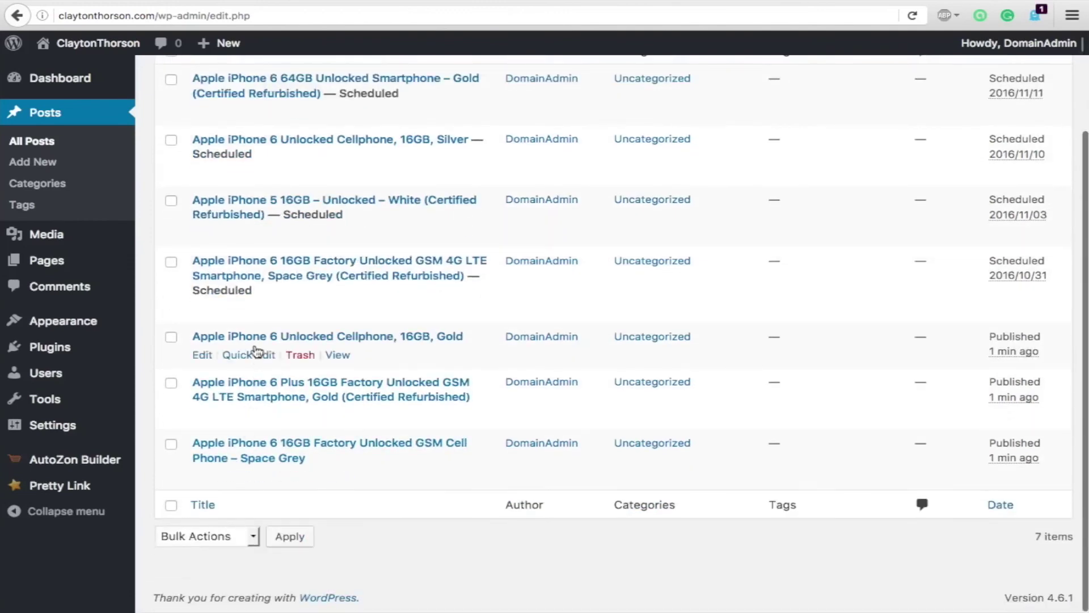
scroll(295, 335, up, 2)
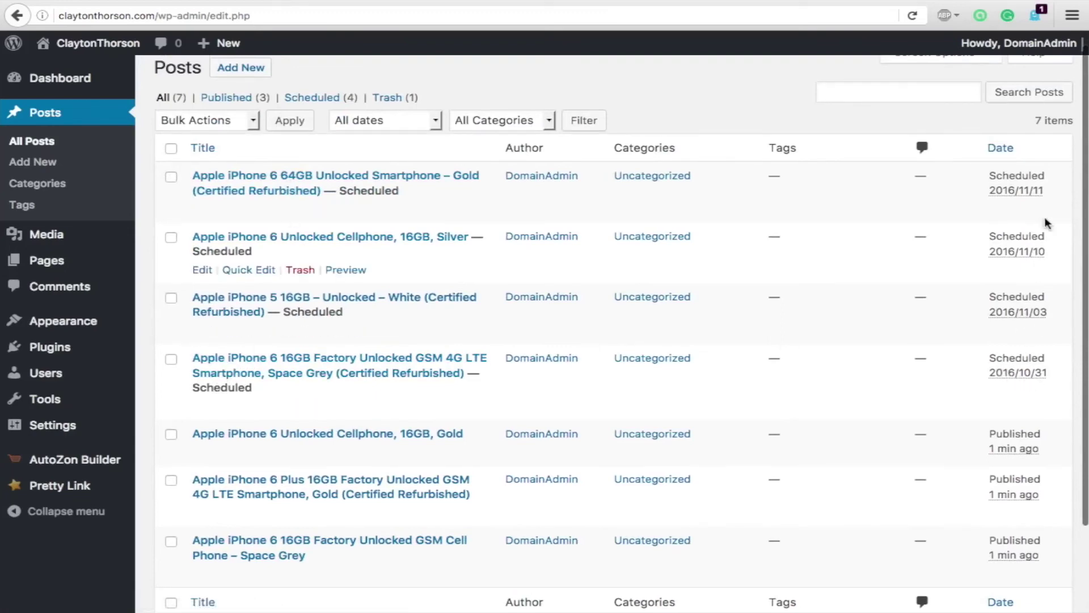
scroll(705, 352, down, 3)
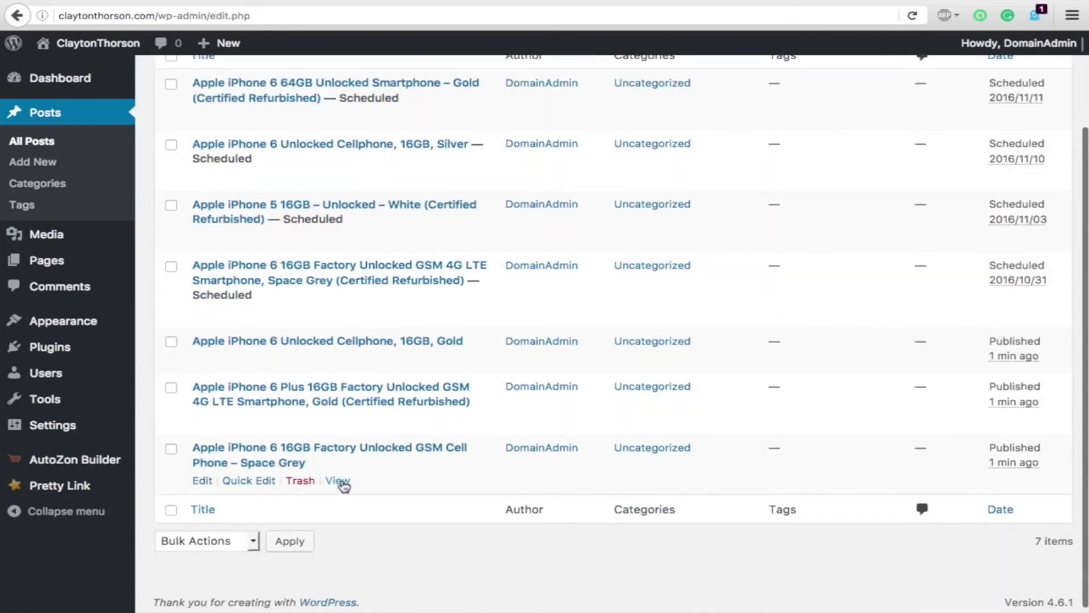
- View the published iPhone 6 16GB Space Grey post and examine its product features, price, Amazon buy links and description video
click(338, 480)
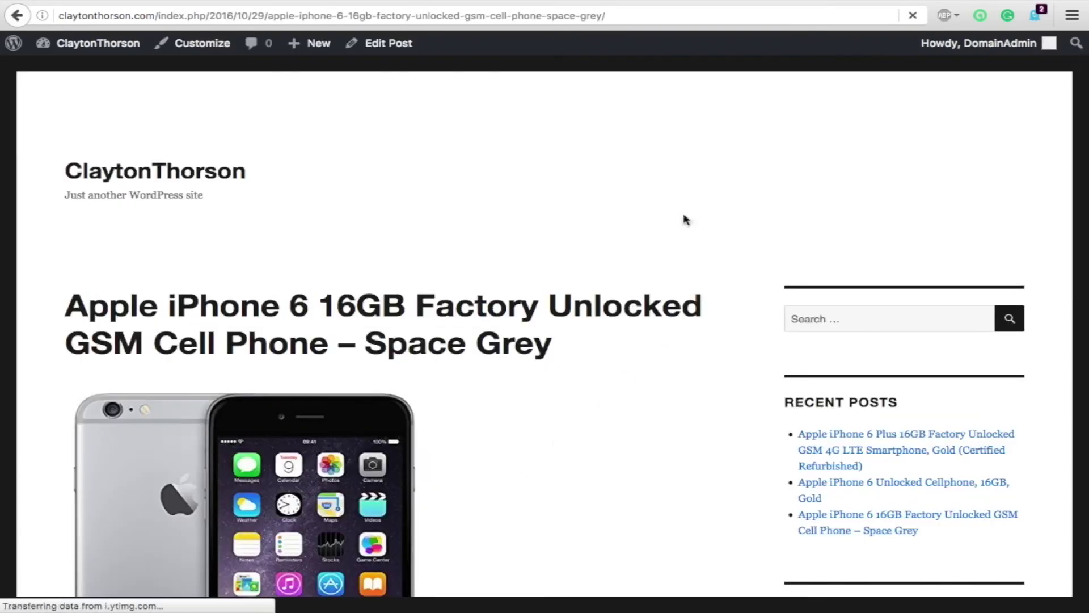
scroll(593, 179, down, 5)
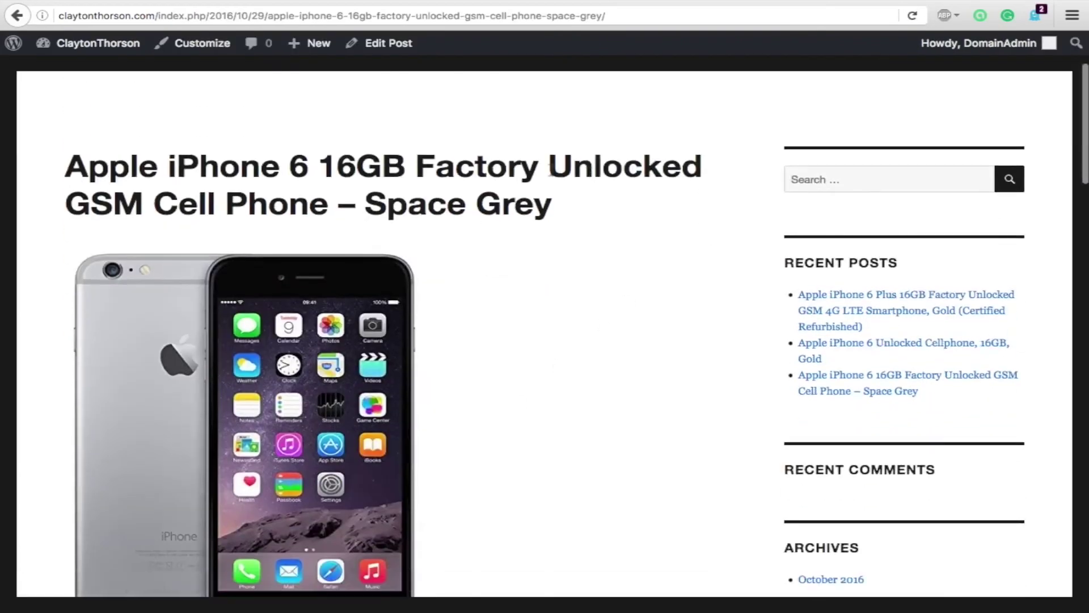
scroll(493, 214, down, 3)
scroll(547, 256, down, 10)
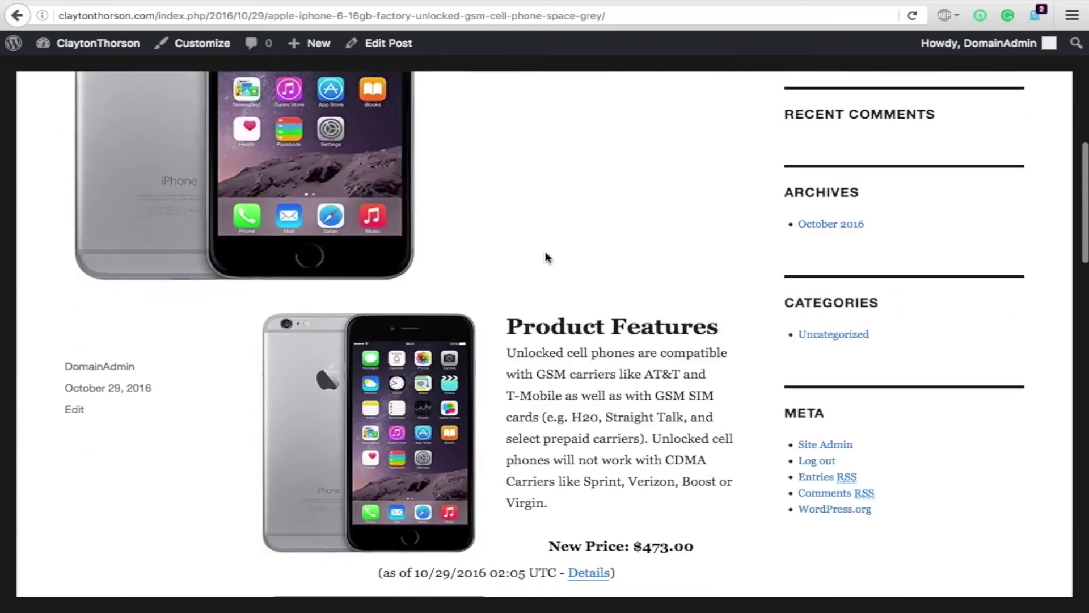
scroll(579, 257, down, 5)
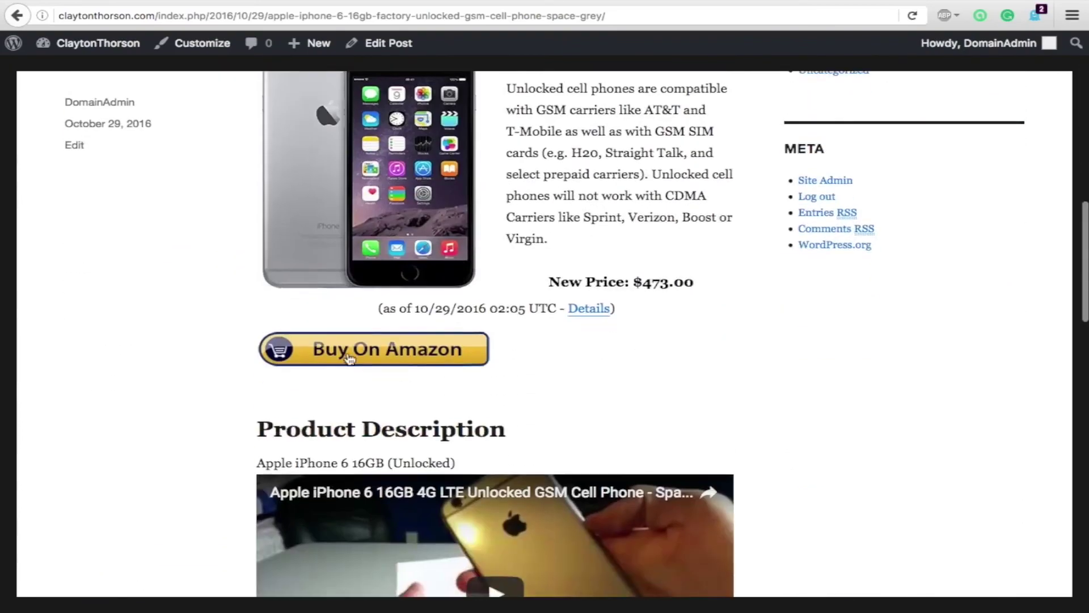
scroll(742, 292, down, 5)
scroll(451, 405, down, 3)
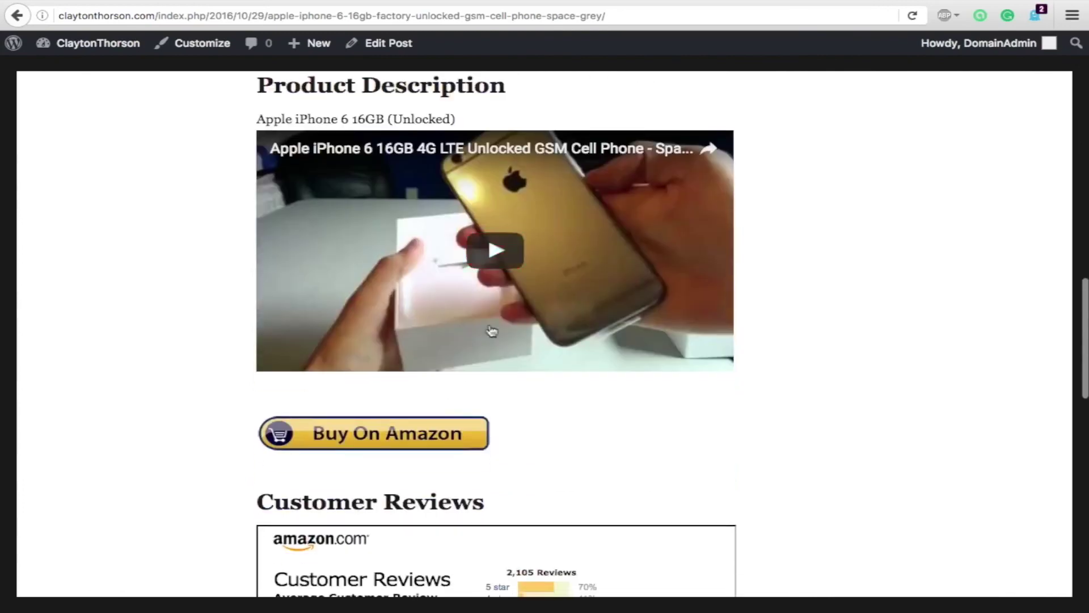
scroll(480, 152, down, 3)
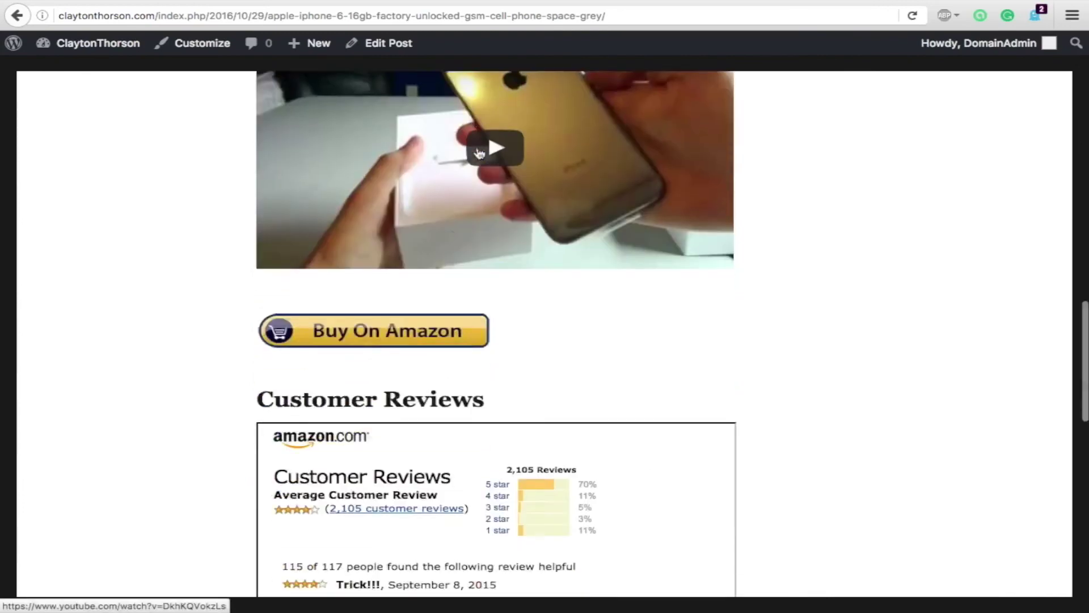
scroll(366, 274, down, 3)
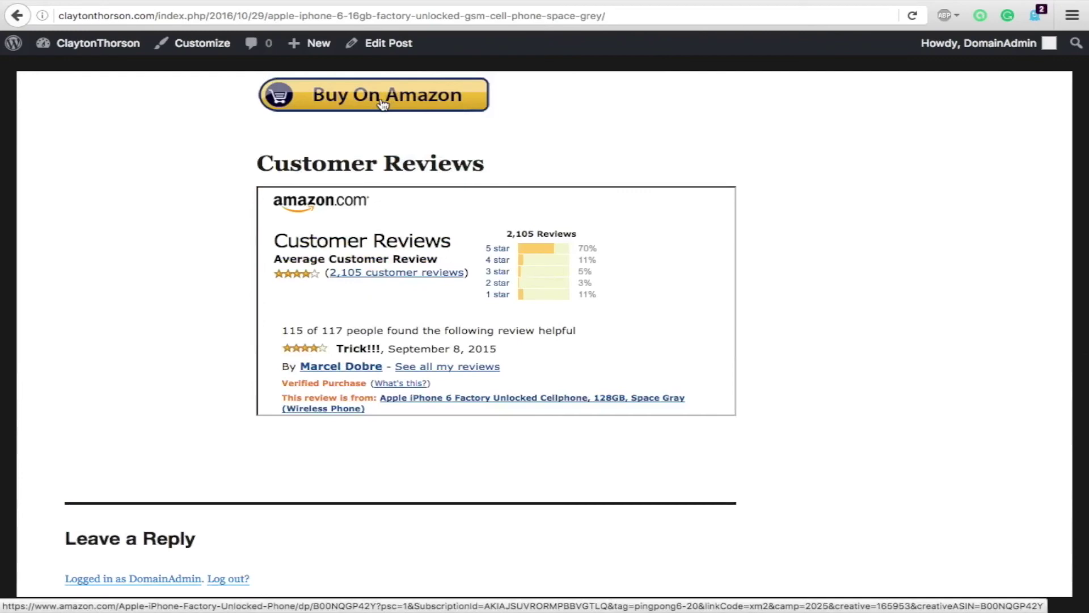
- Read through the embedded Amazon customer reviews and check the comment form and next-post link at the end of the post
scroll(448, 315, up, 2)
scroll(448, 315, down, 3)
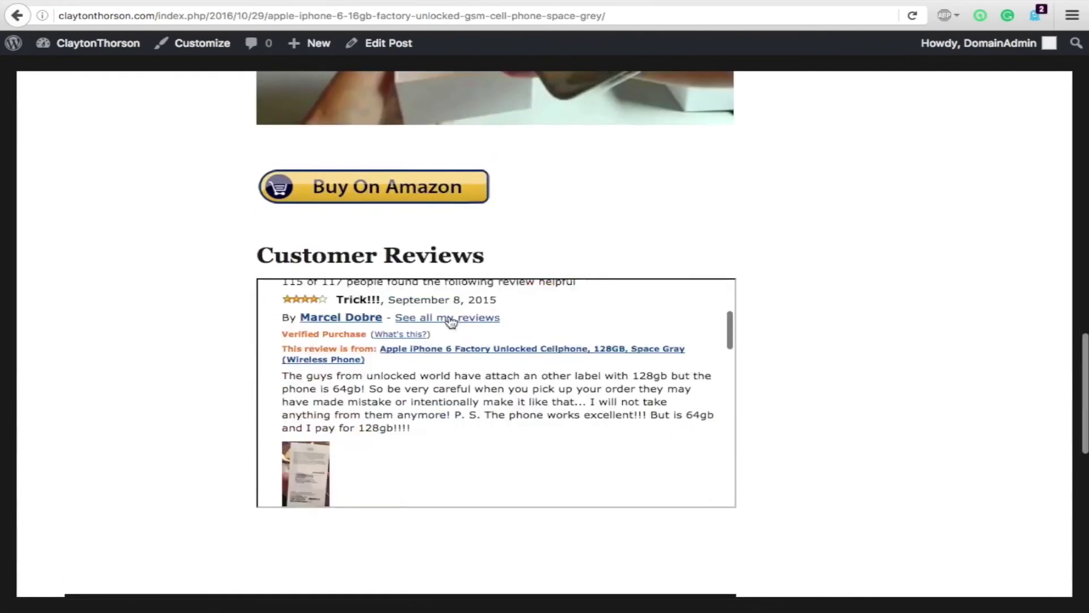
scroll(539, 319, down, 10)
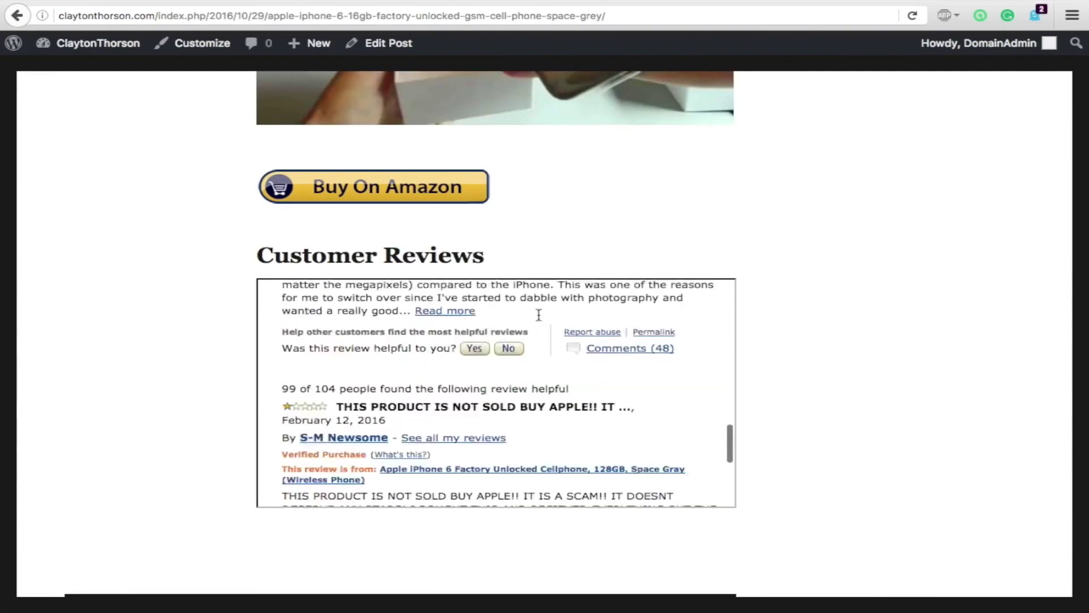
scroll(539, 319, down, 3)
scroll(622, 351, down, 7)
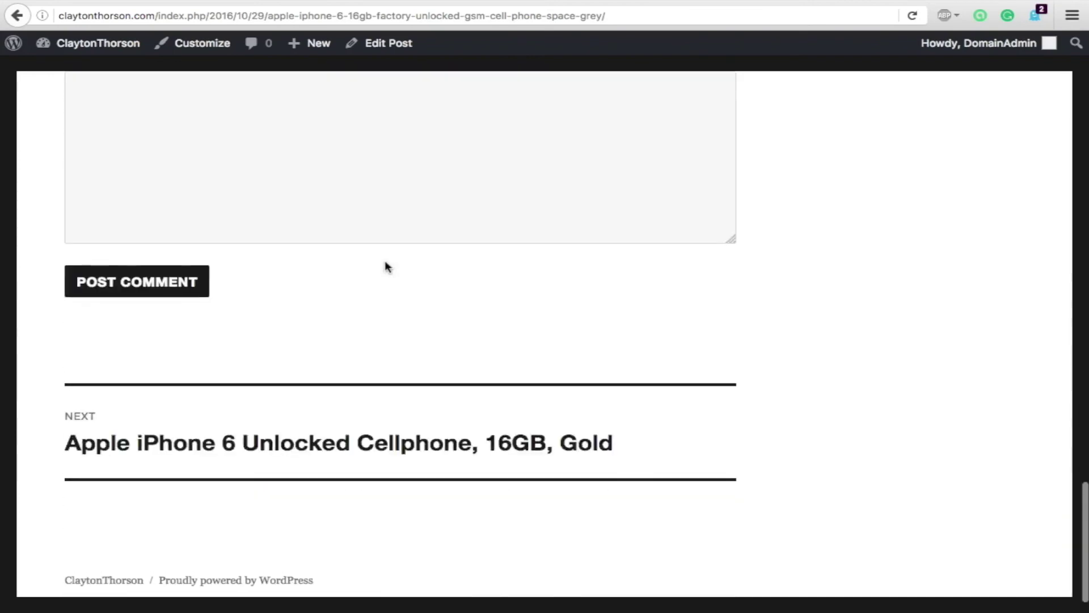
scroll(384, 265, down, 5)
scroll(479, 232, down, 1)
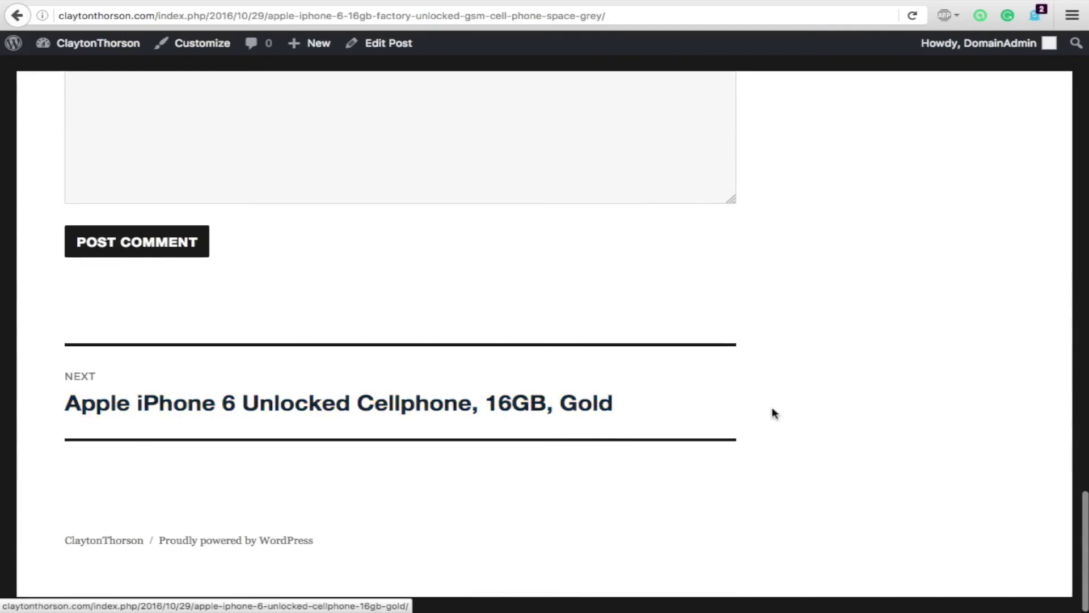
- Go over the whole Space Grey post again, from its title and images to the video and customer reviews
scroll(555, 494, up, 2)
scroll(1065, 369, up, 9)
scroll(717, 357, up, 5)
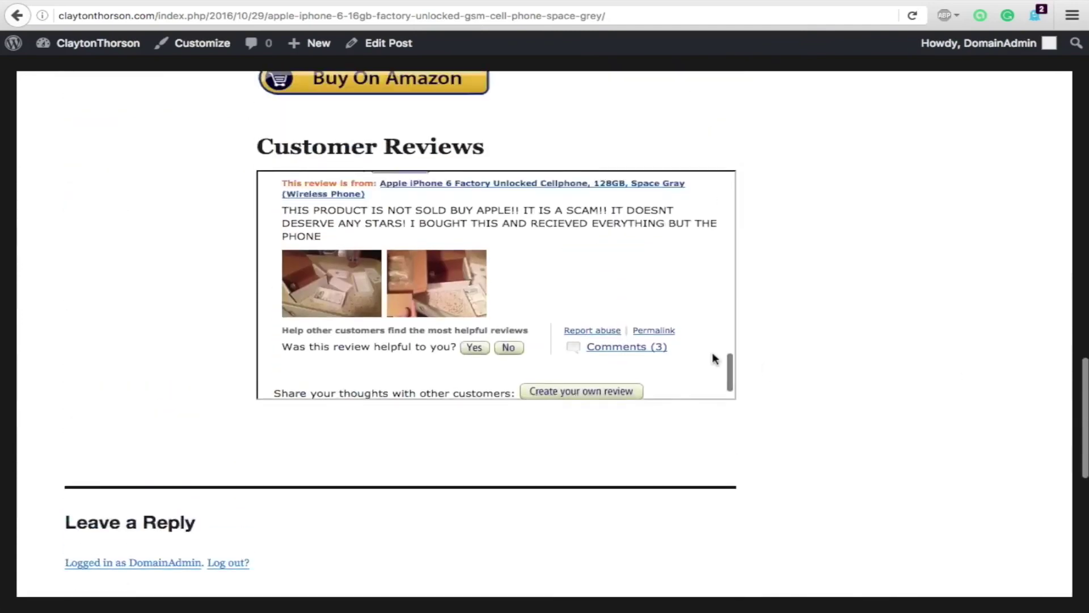
scroll(797, 412, up, 20)
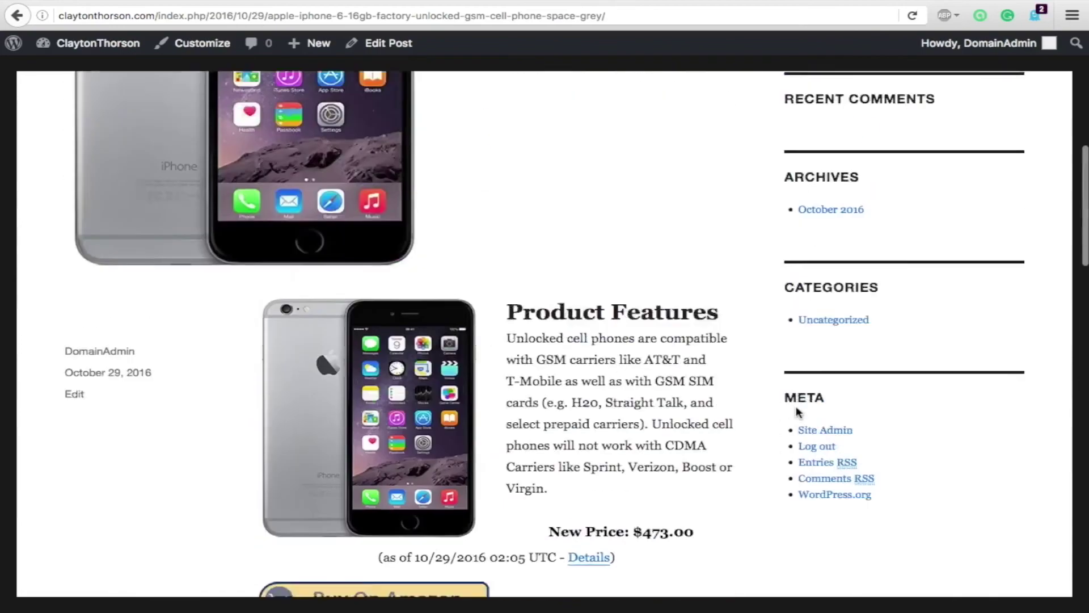
scroll(654, 255, up, 5)
scroll(420, 158, up, 1)
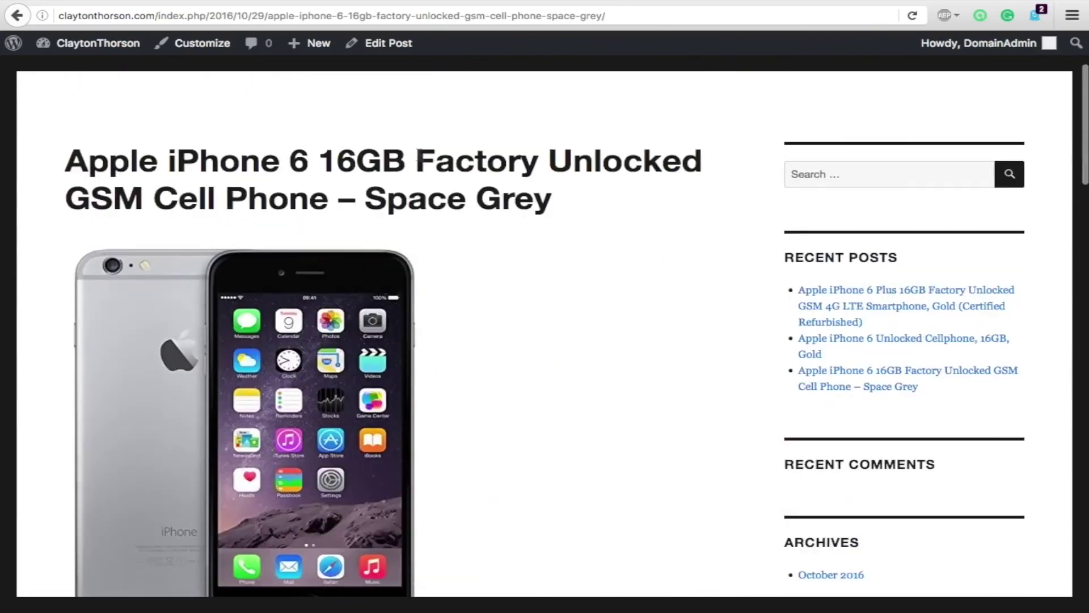
scroll(352, 183, down, 3)
scroll(592, 284, down, 5)
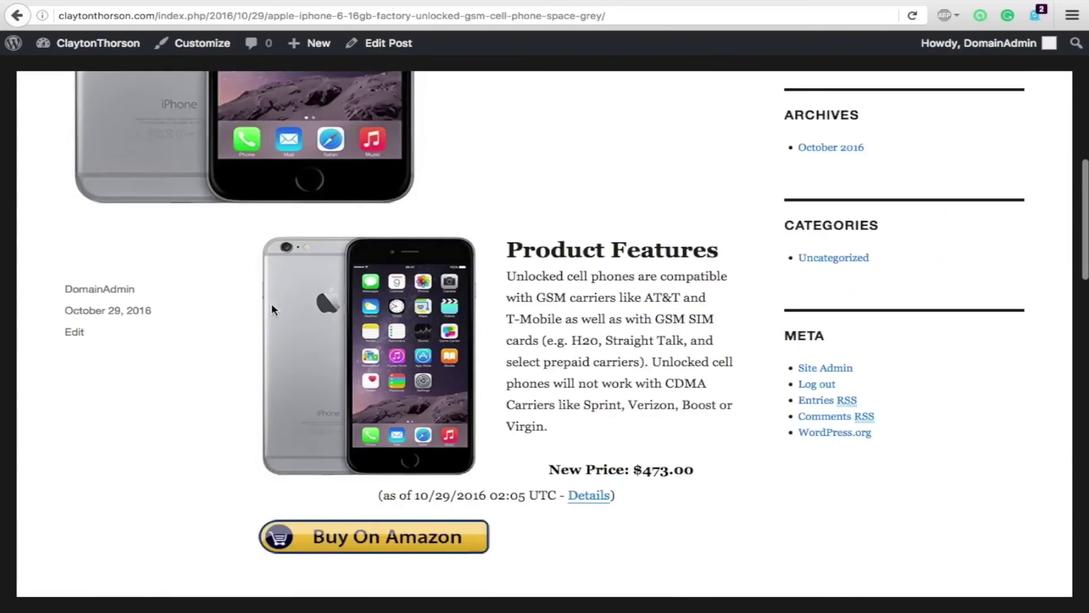
scroll(592, 284, down, 3)
scroll(610, 289, down, 3)
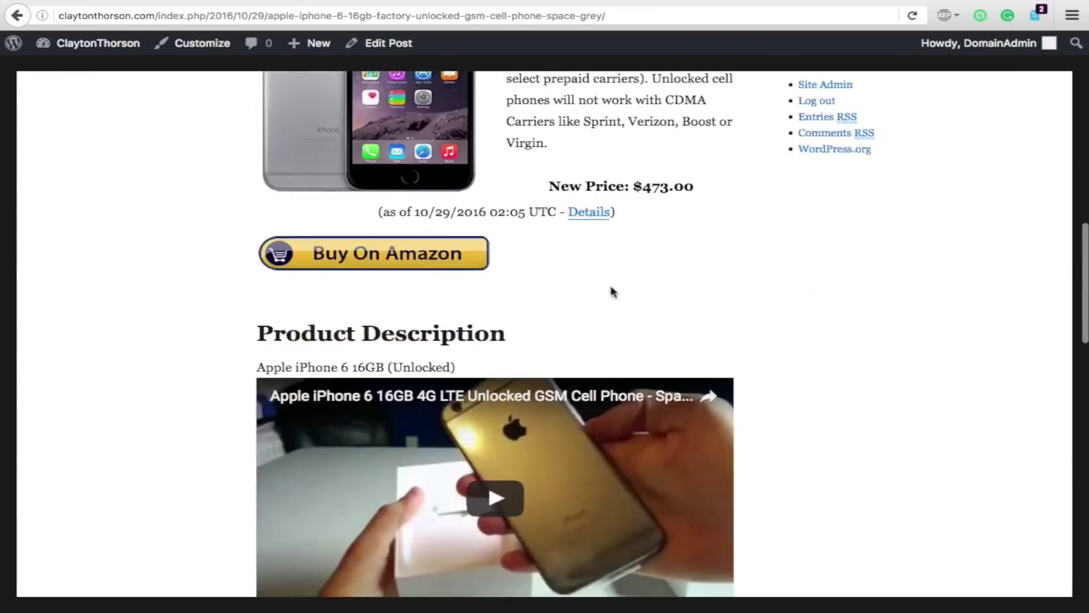
scroll(641, 144, down, 3)
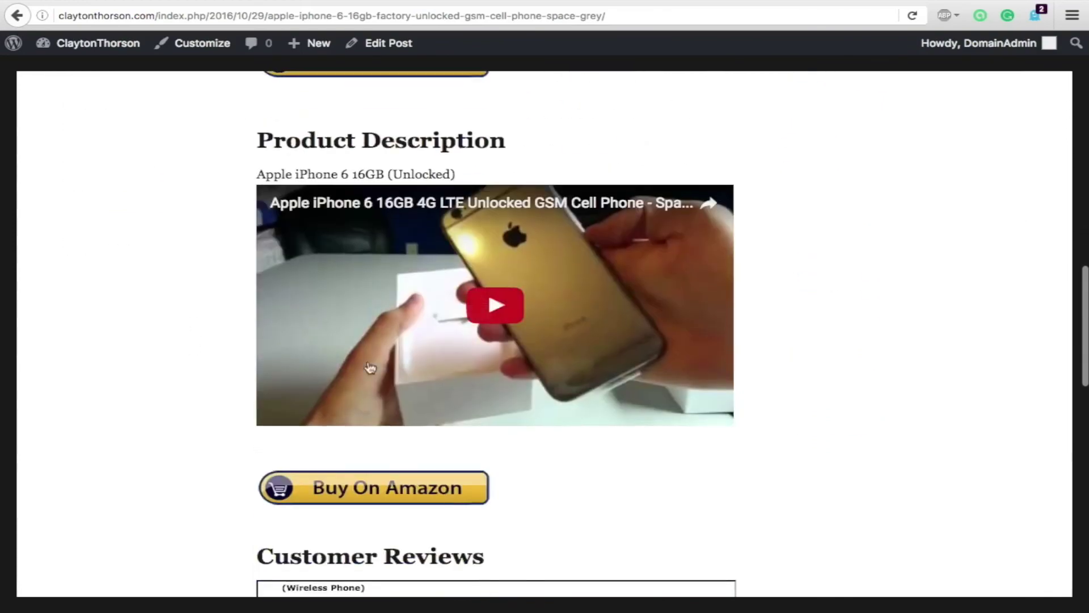
scroll(366, 316, down, 3)
scroll(360, 481, down, 3)
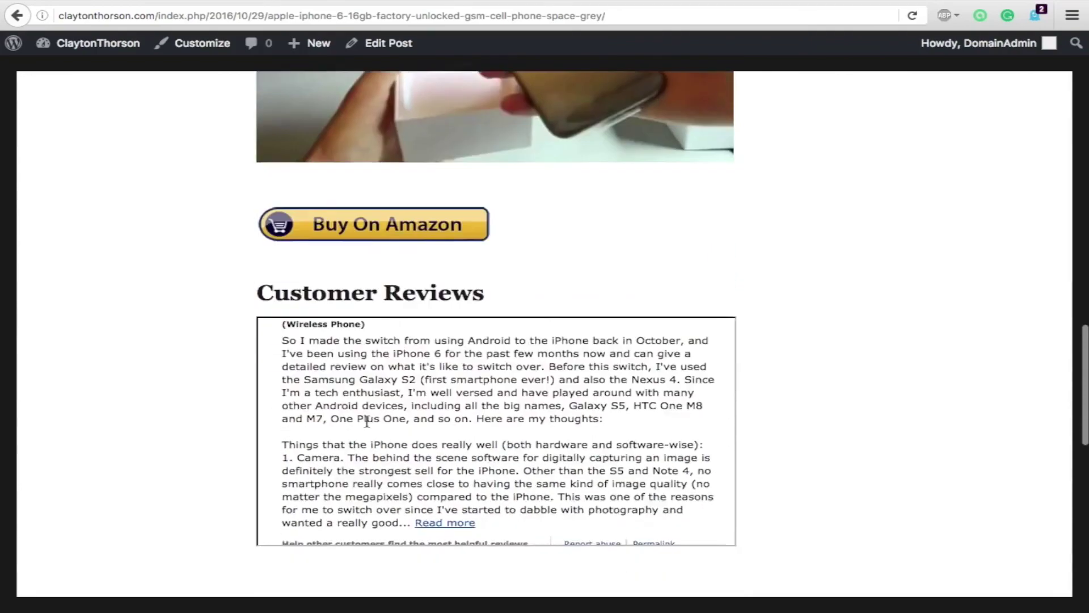
scroll(766, 400, up, 15)
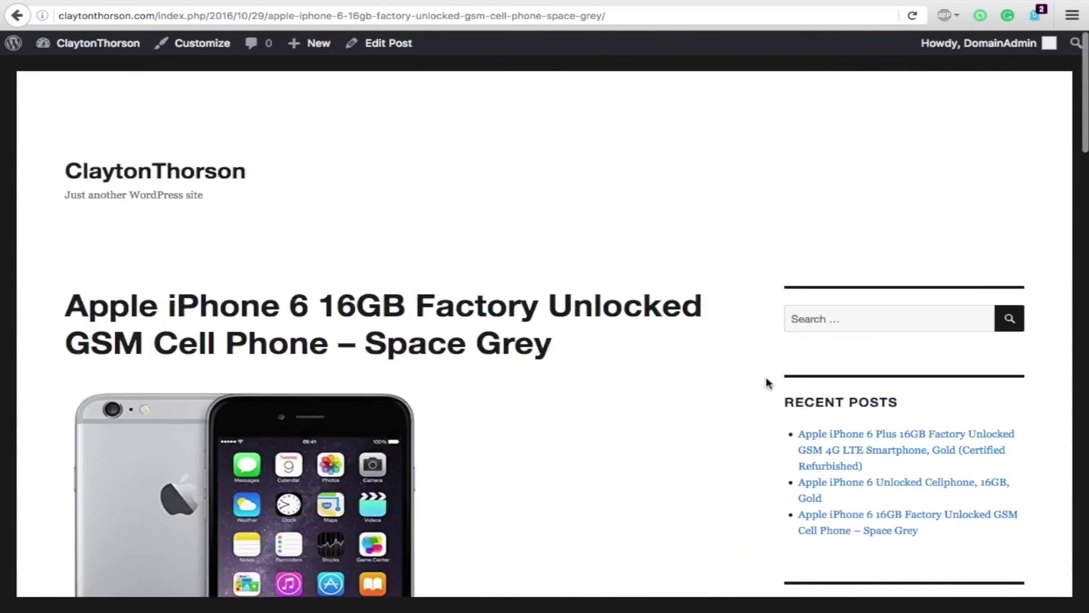